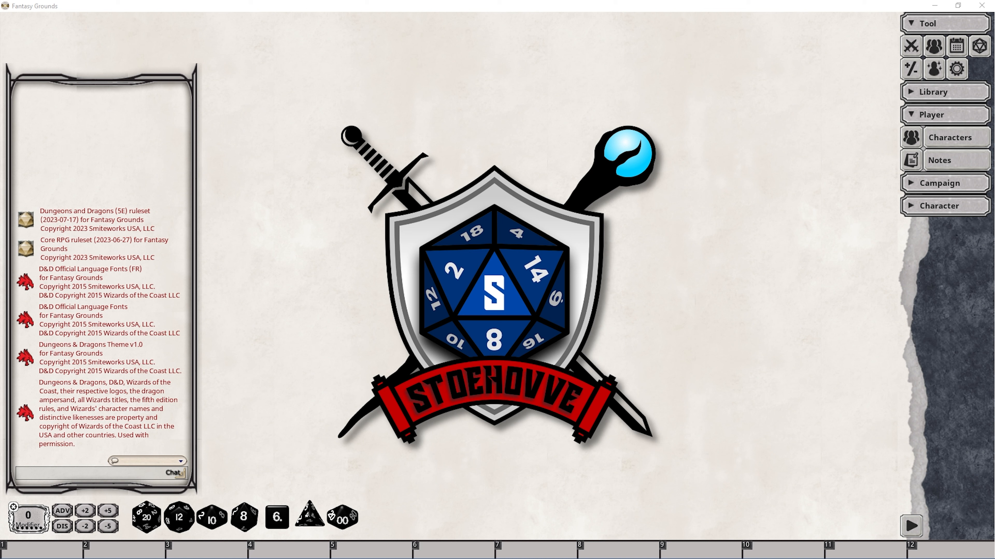
# Step: Start a new character with the Character Wizard and choose Human as the race
pyautogui.click(942, 139)
pyautogui.click(944, 144)
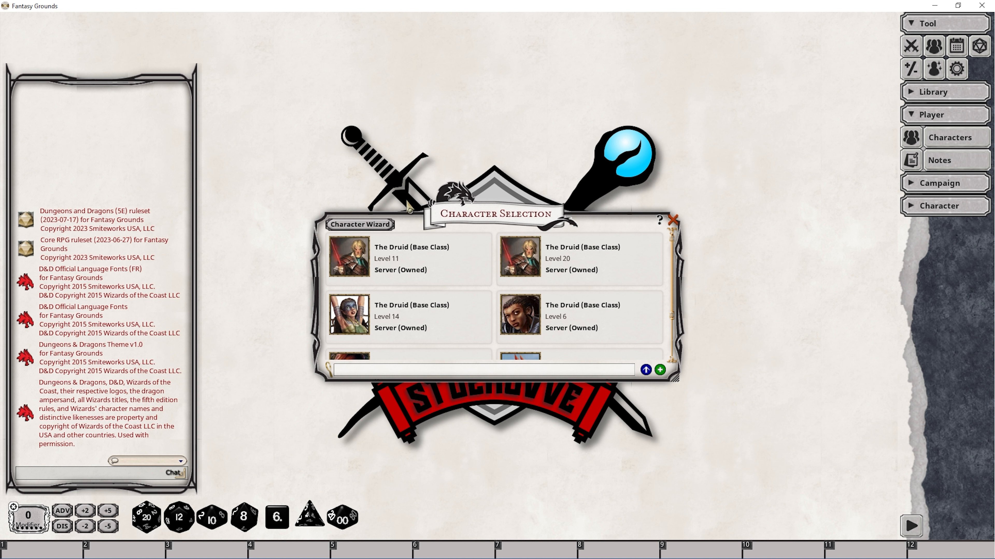
pyautogui.click(366, 229)
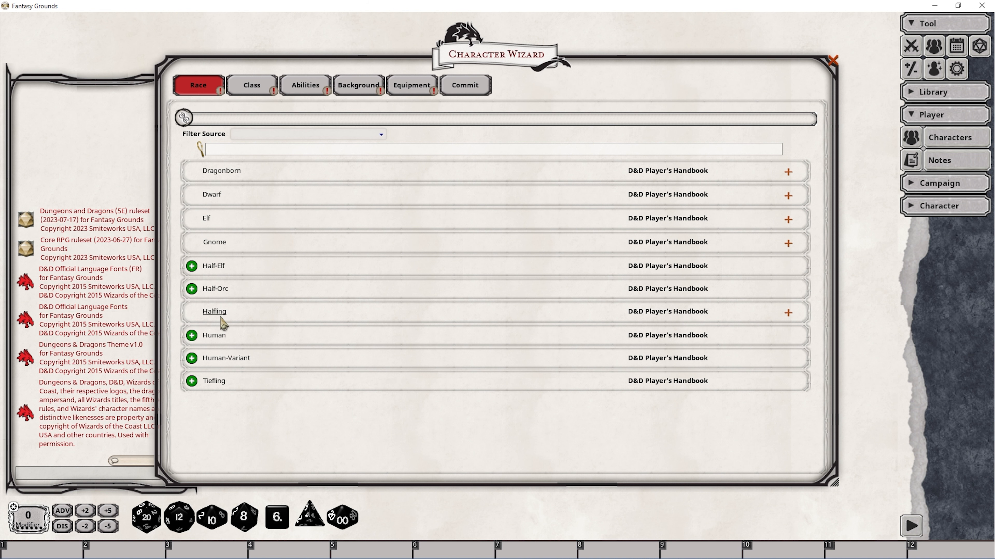
pyautogui.click(192, 337)
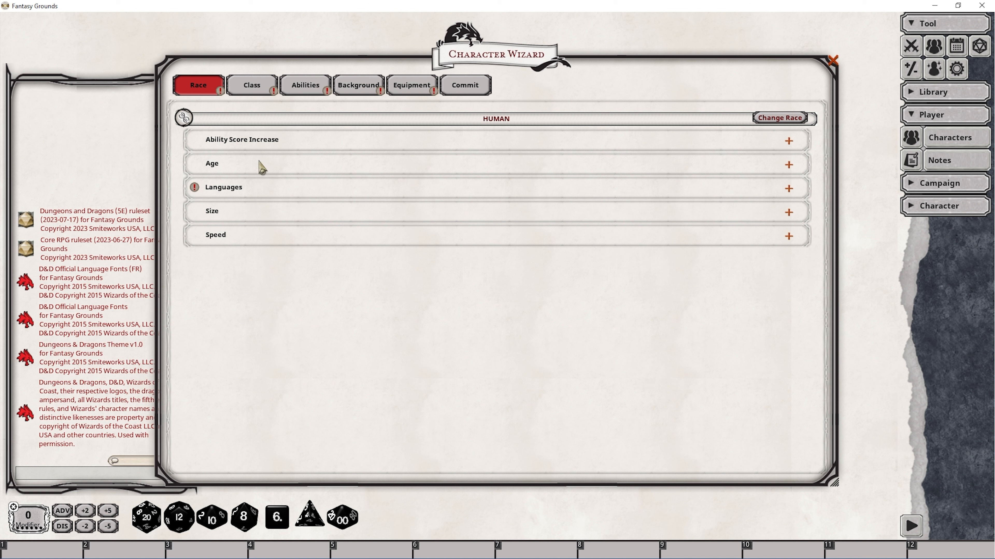
# Step: Review the human ability score increases and select Draconic as the extra language
pyautogui.click(788, 142)
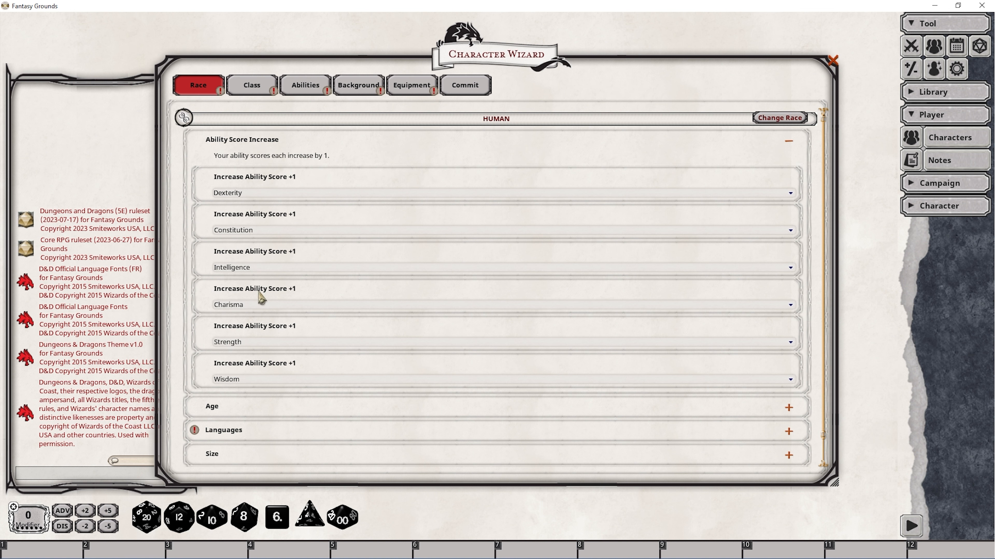
pyautogui.click(789, 141)
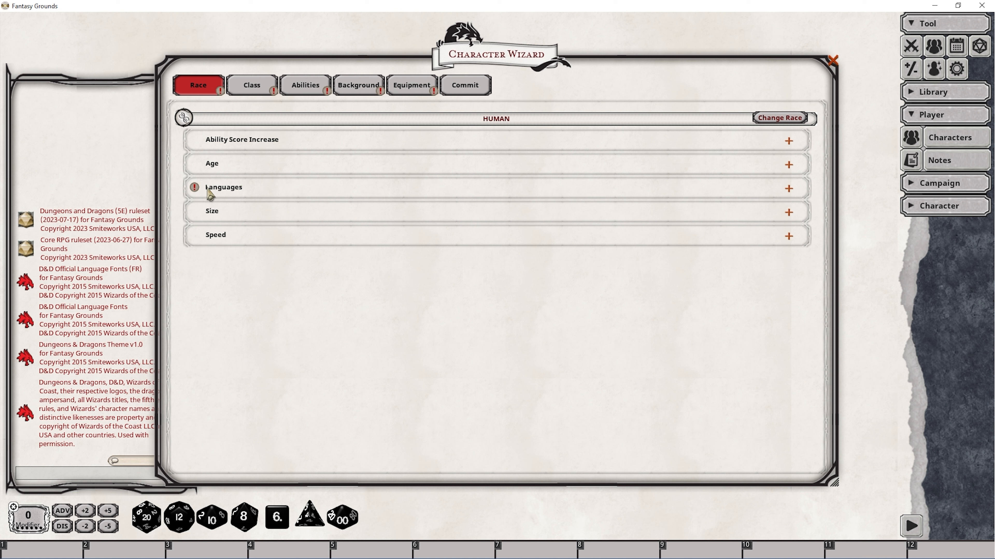
pyautogui.click(787, 189)
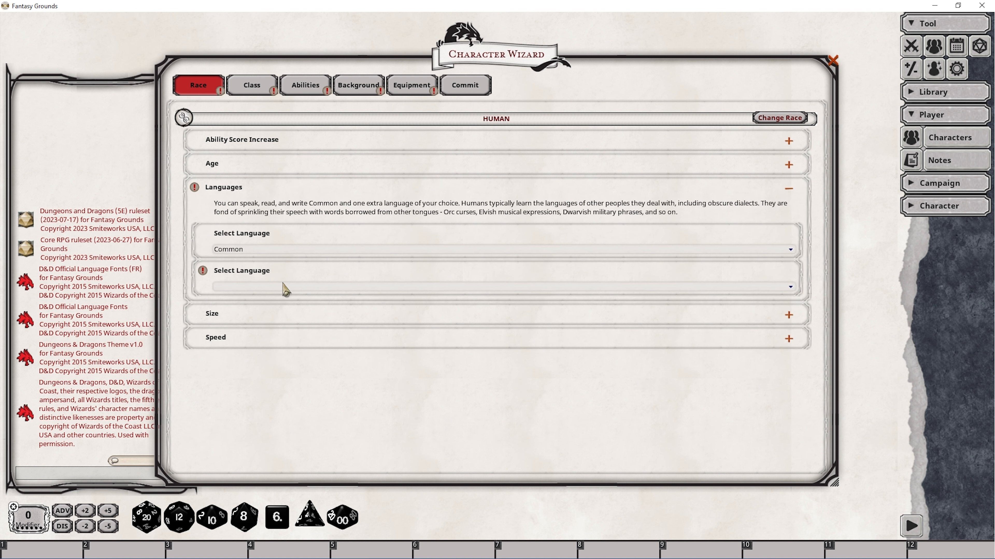
pyautogui.click(269, 285)
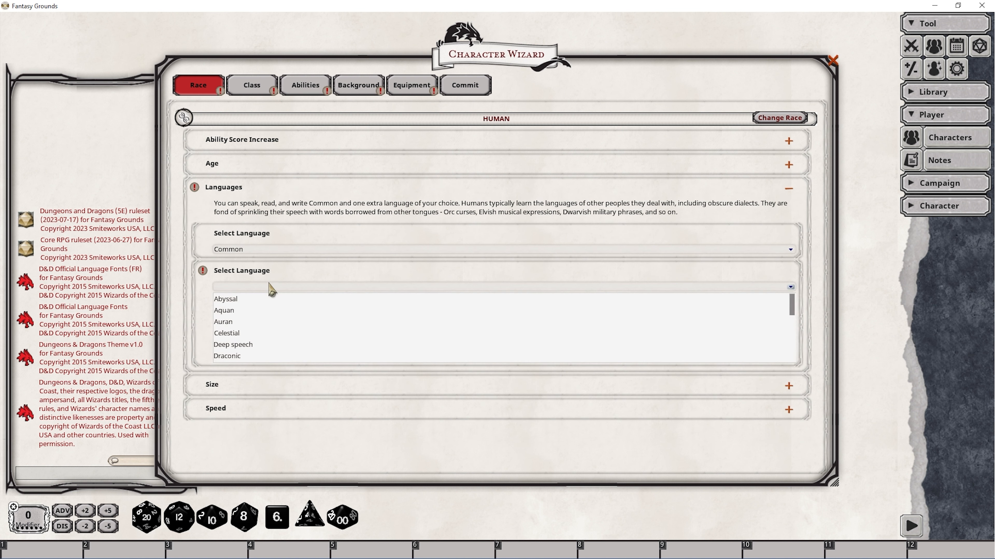
pyautogui.click(236, 357)
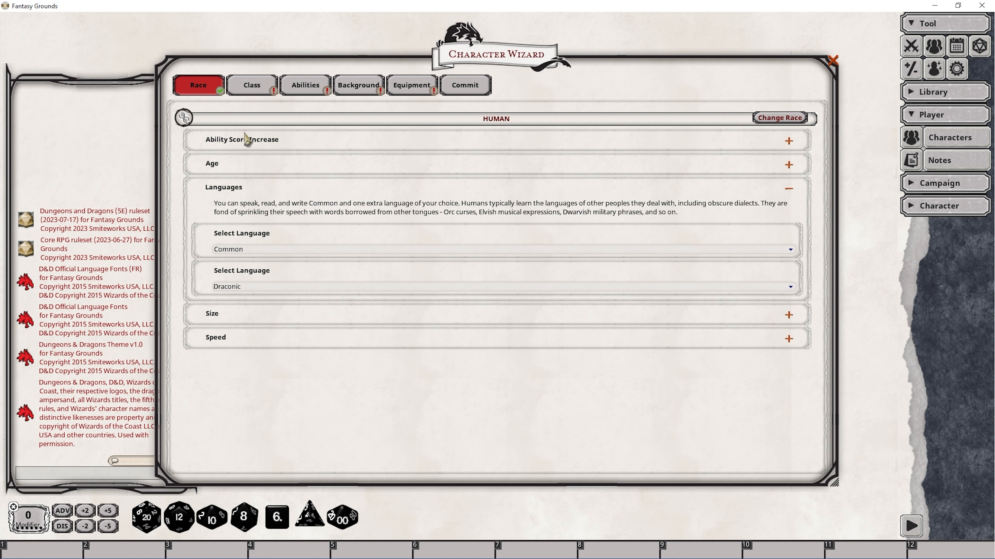
# Step: Read the Fighter class description and add Fighter as the character's class
pyautogui.click(252, 86)
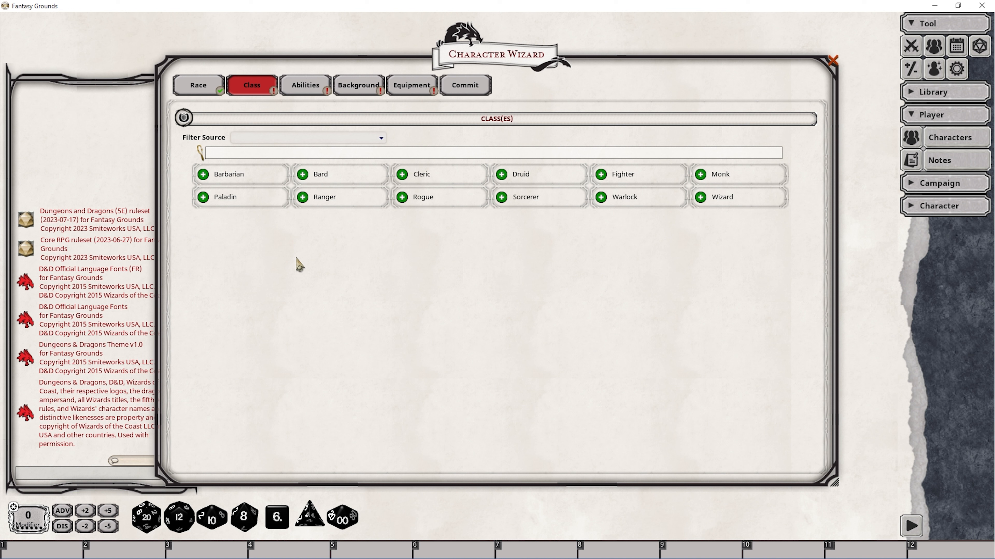
pyautogui.click(631, 178)
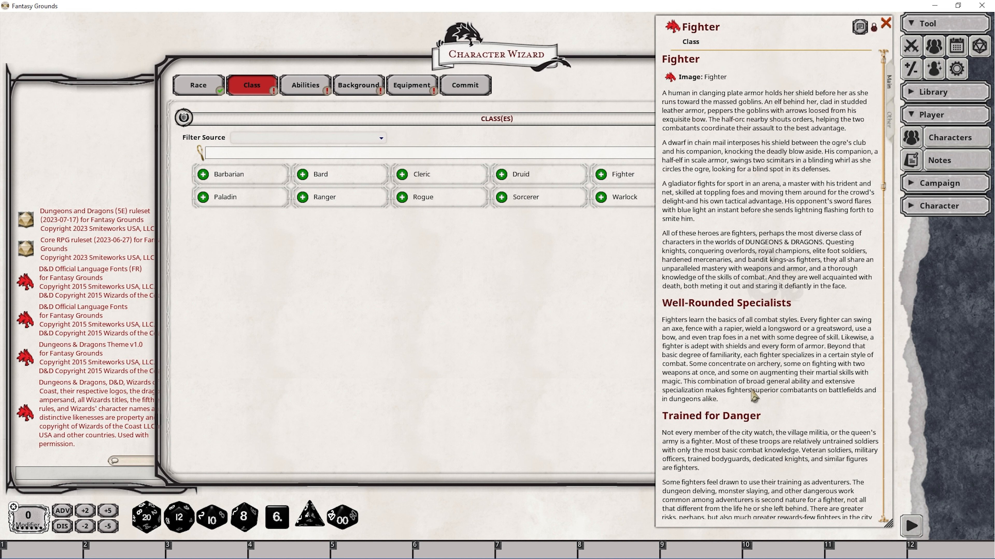
pyautogui.click(885, 24)
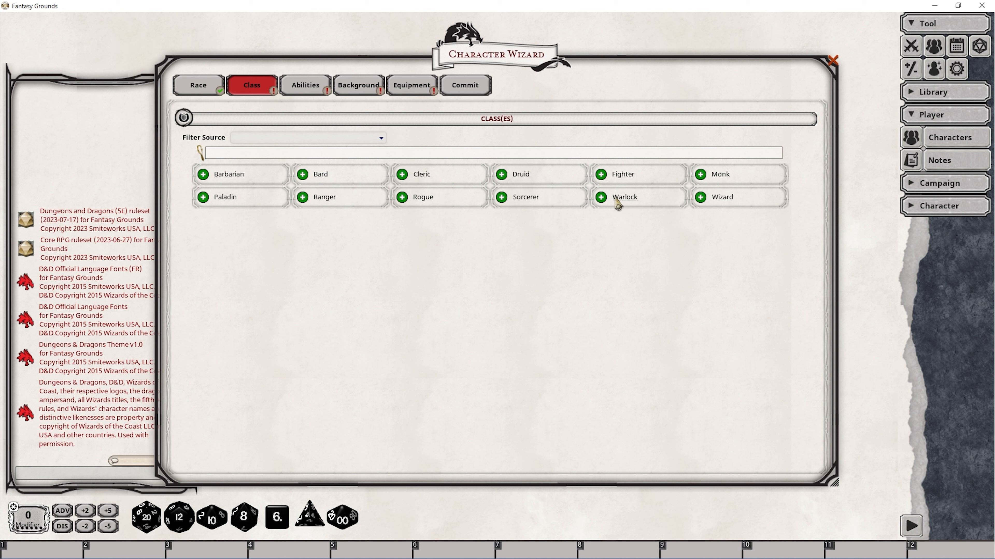
pyautogui.click(606, 175)
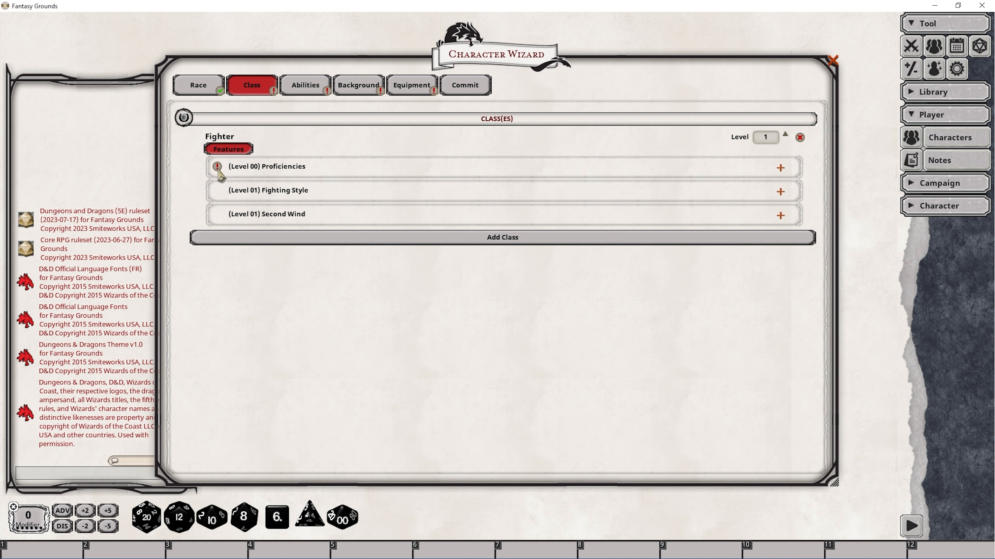
# Step: Select Athletics and Perception as the Fighter's two skill proficiencies
pyautogui.click(780, 167)
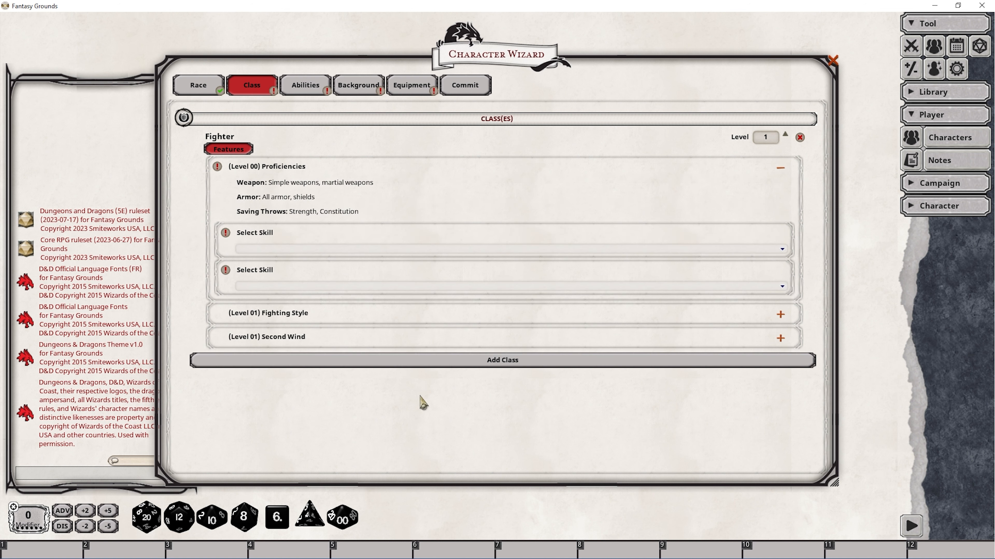
pyautogui.click(383, 249)
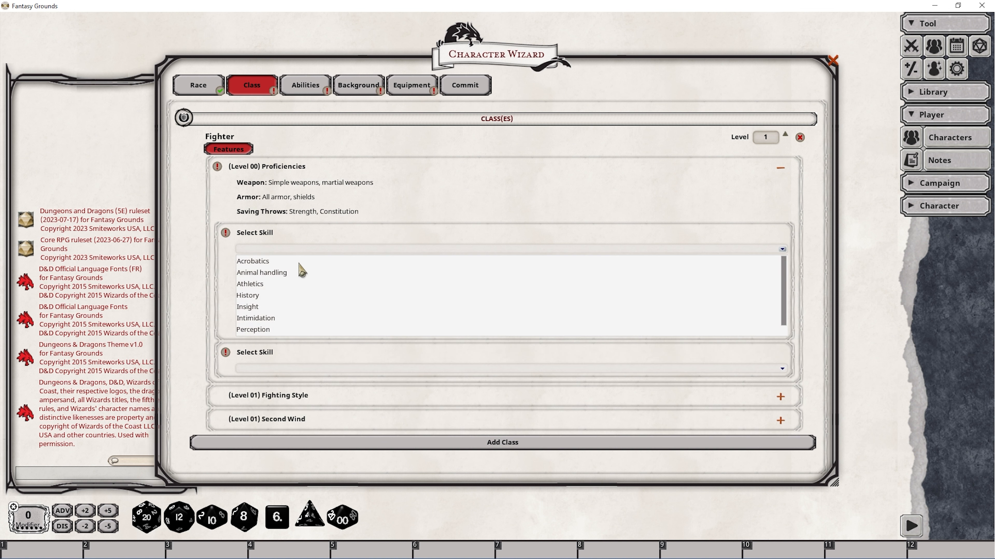
pyautogui.click(250, 285)
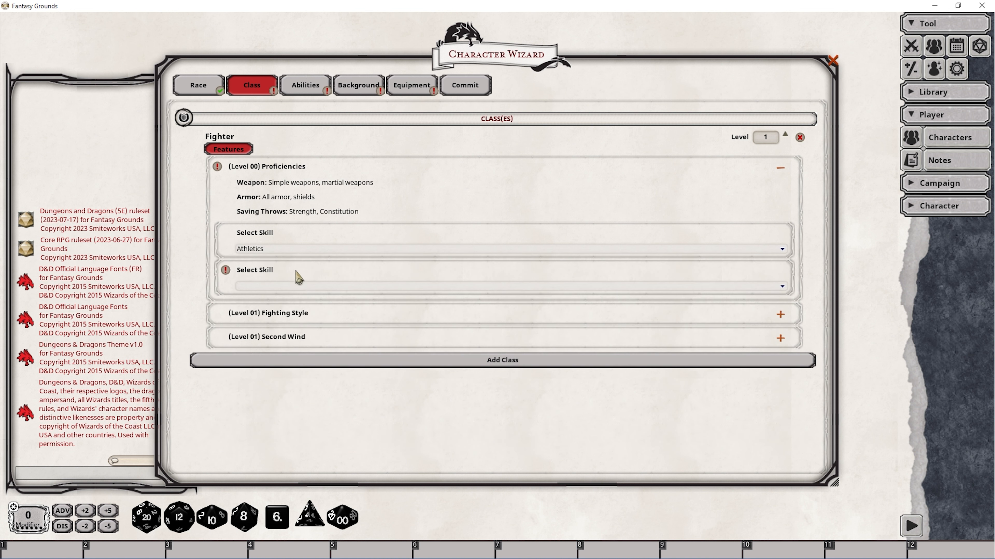
pyautogui.click(289, 287)
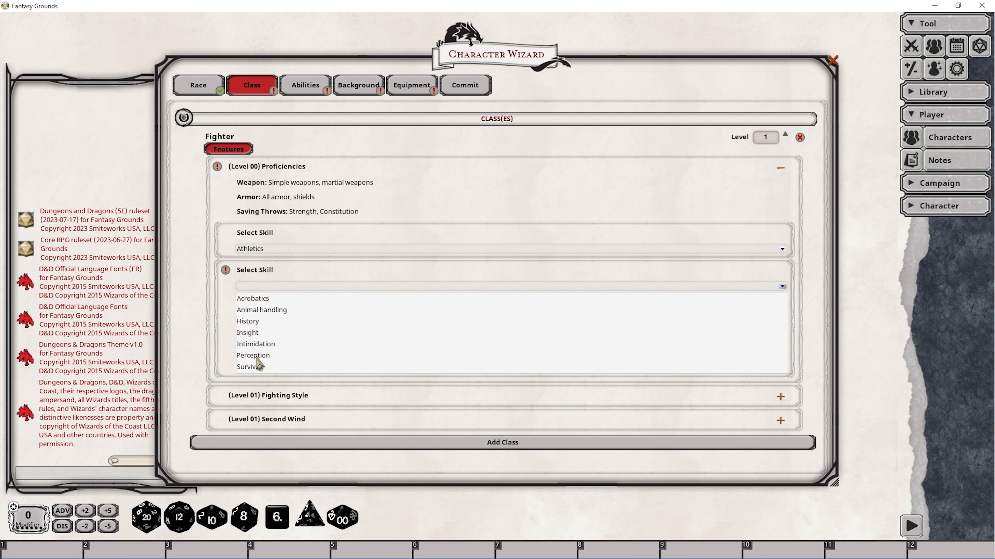
pyautogui.click(267, 355)
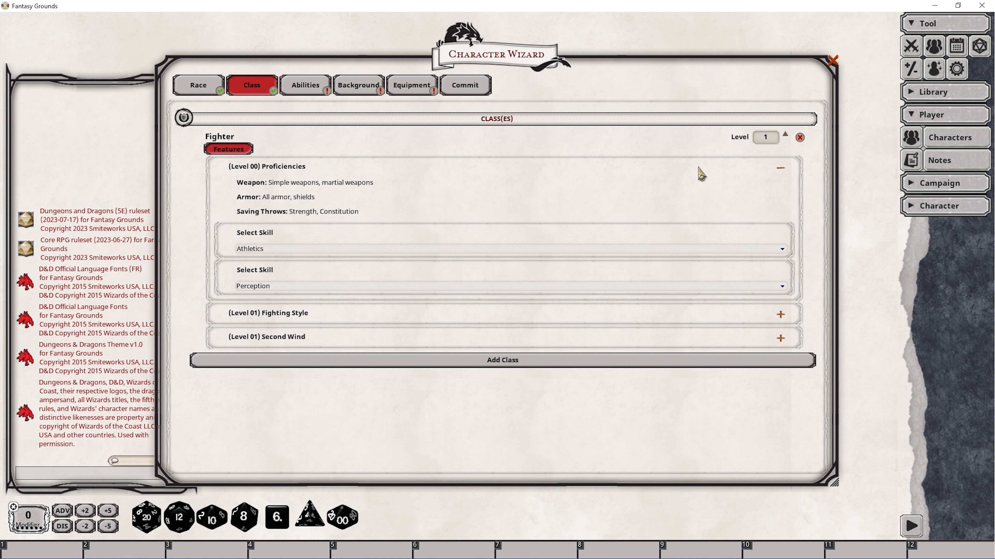
# Step: Set the ability score generation method to Dice Roll/Manual Entry
pyautogui.click(308, 97)
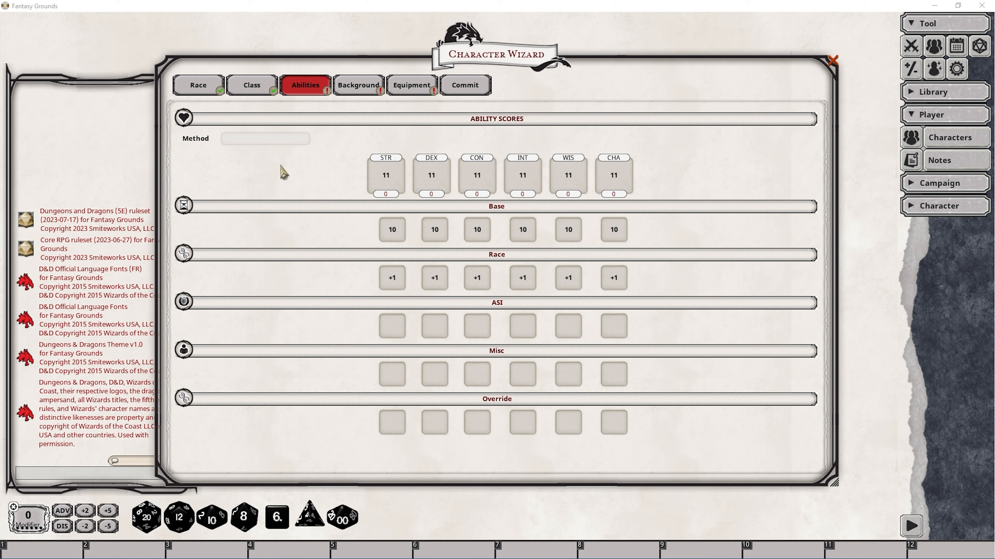
pyautogui.click(288, 140)
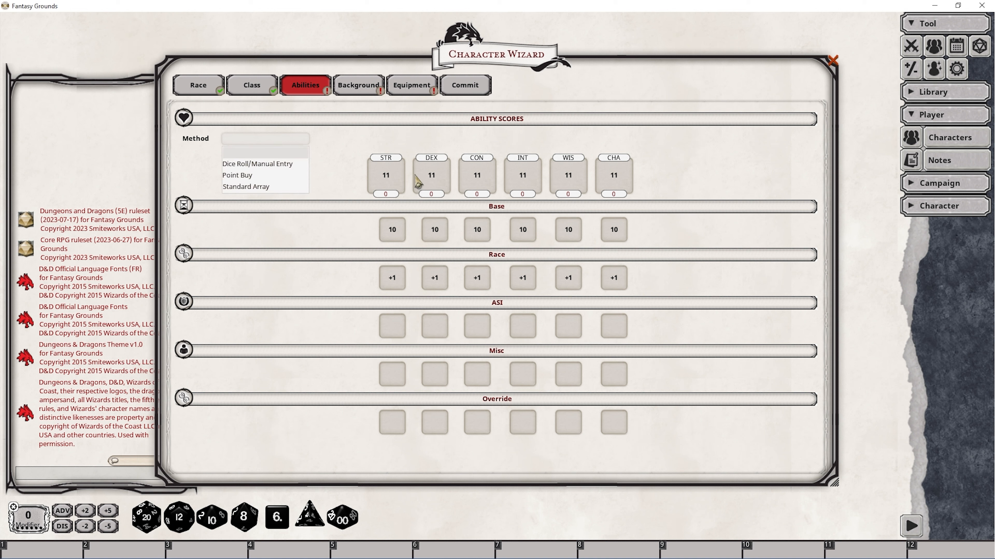
pyautogui.click(280, 165)
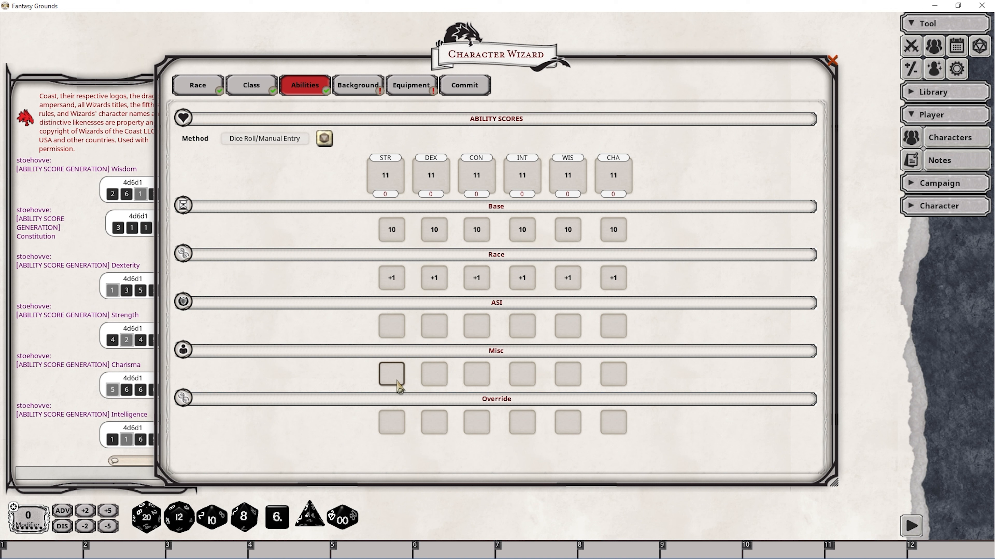
pyautogui.click(395, 423)
pyautogui.write('1')
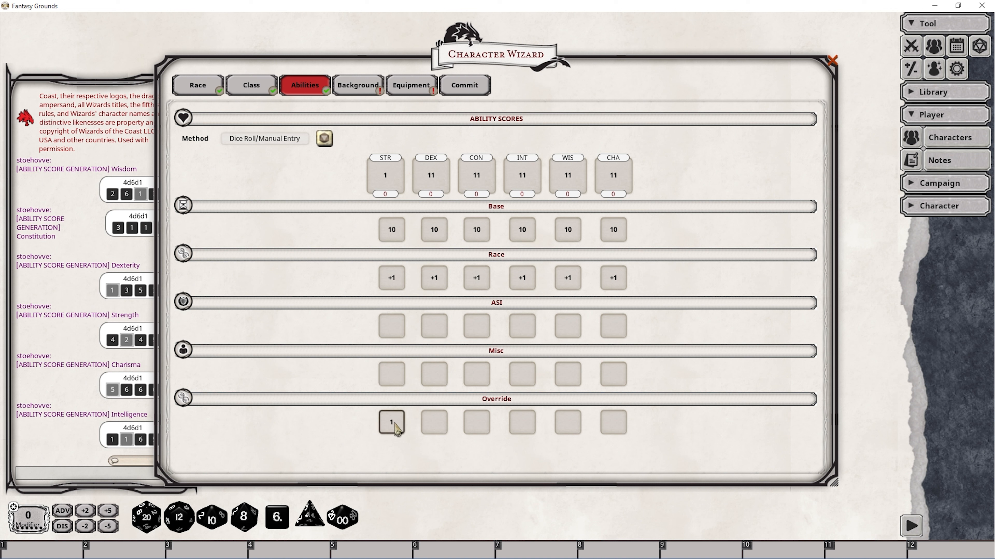
pyautogui.write('8')
pyautogui.press('Delete')
# Step: Set the miscellaneous ability bonuses to STR +8, DEX +6, CON +6, INT +4, WIS +4 and CHA +4
pyautogui.click(394, 382)
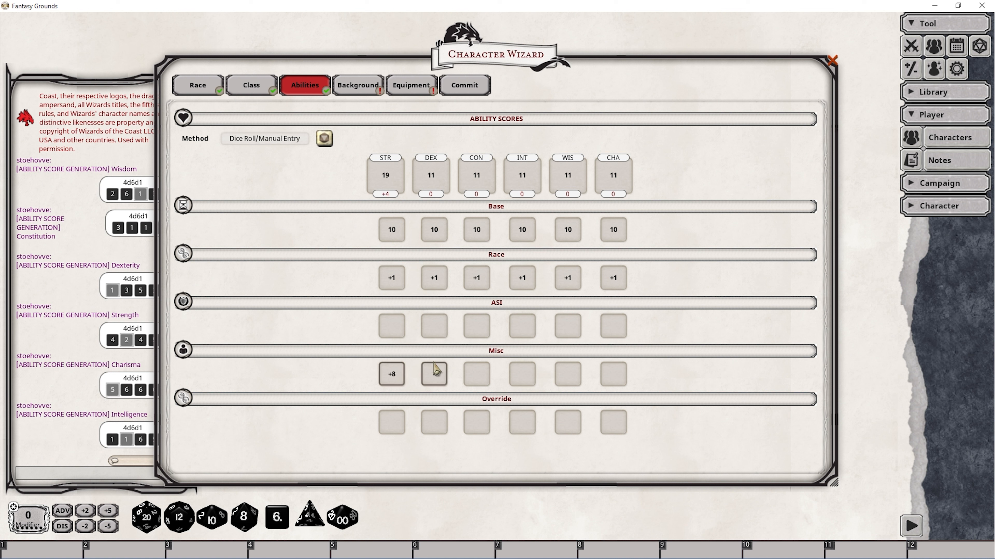
pyautogui.click(436, 370)
pyautogui.write('6')
pyautogui.click(473, 374)
pyautogui.write('6')
pyautogui.click(518, 380)
pyautogui.write('4')
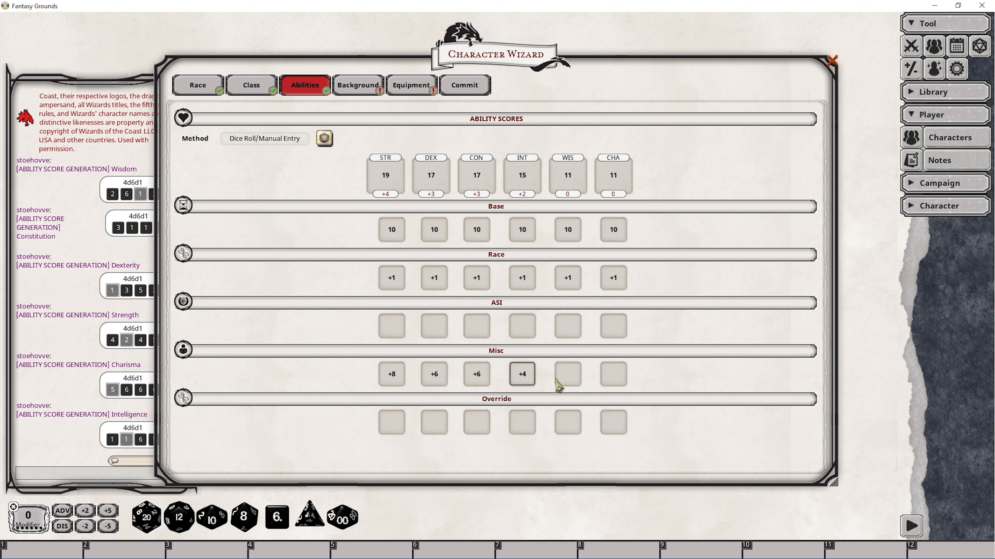
pyautogui.click(565, 378)
pyautogui.write('4')
pyautogui.click(612, 376)
pyautogui.write('4')
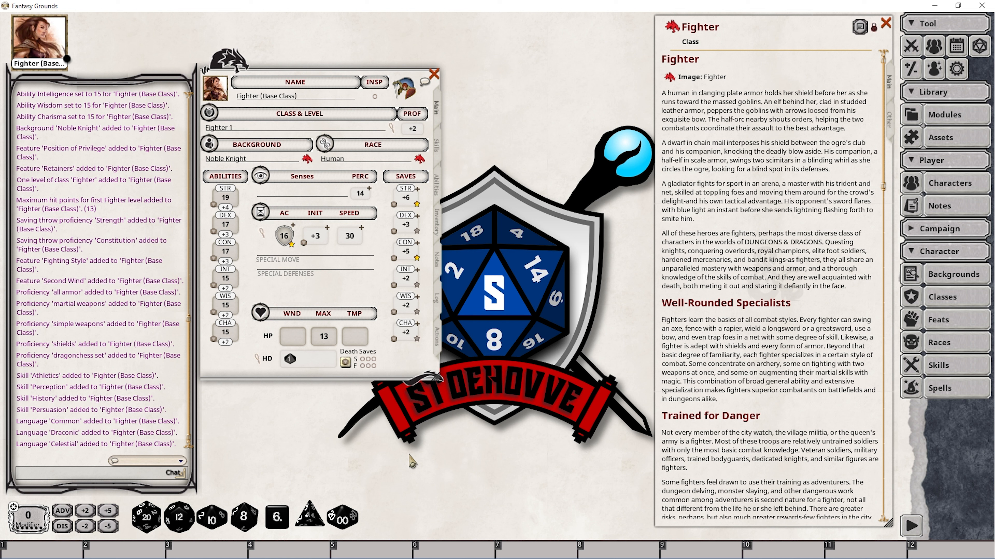
# Step: Examine the fighter's abilities, inventory, adventure log and actions on the character sheet
pyautogui.hotkey('alt', 'Tab')
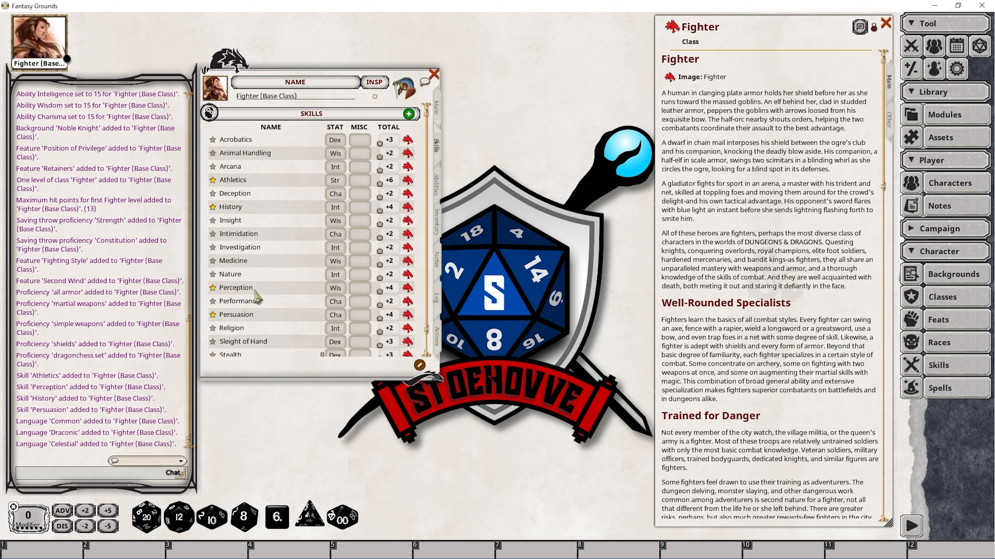
pyautogui.click(436, 185)
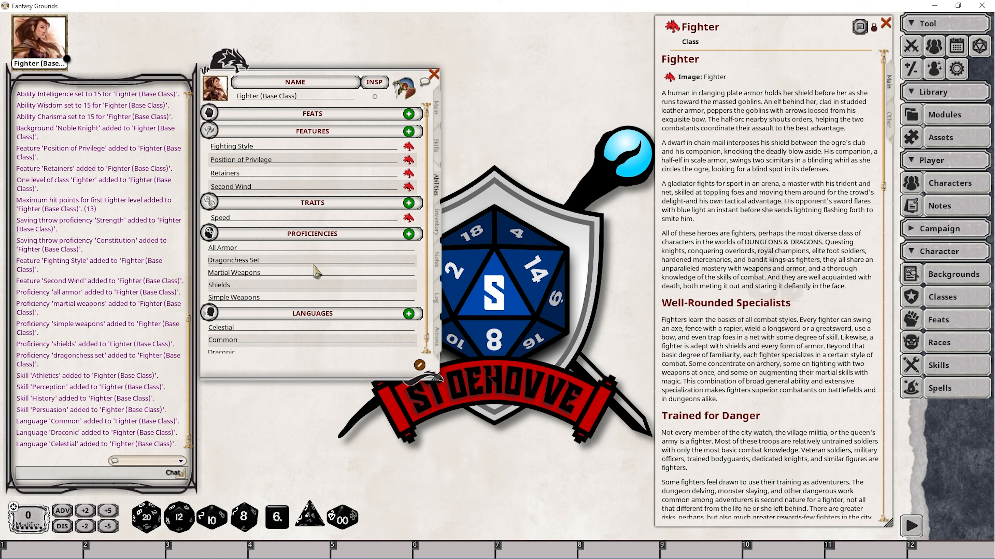
pyautogui.scroll(-1, 313, 313)
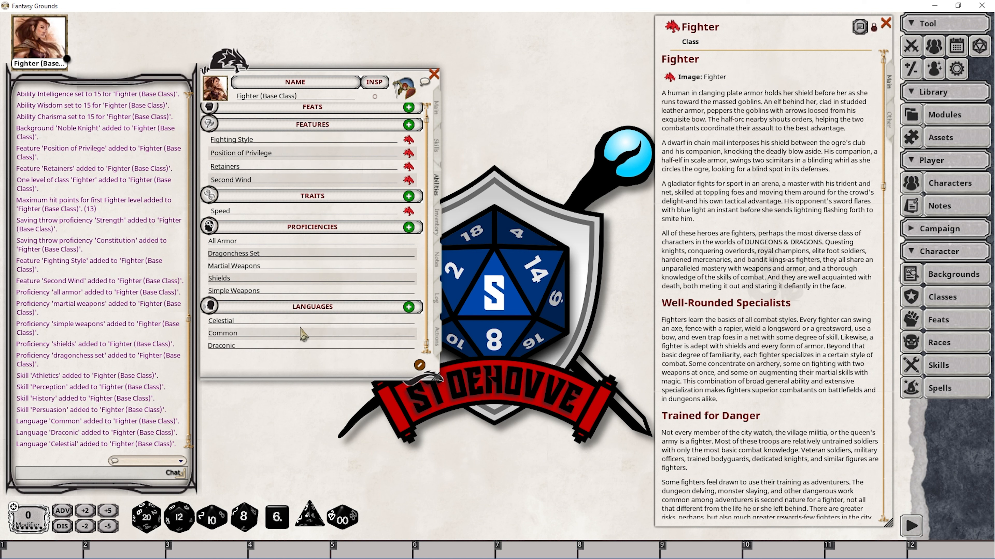
pyautogui.click(437, 222)
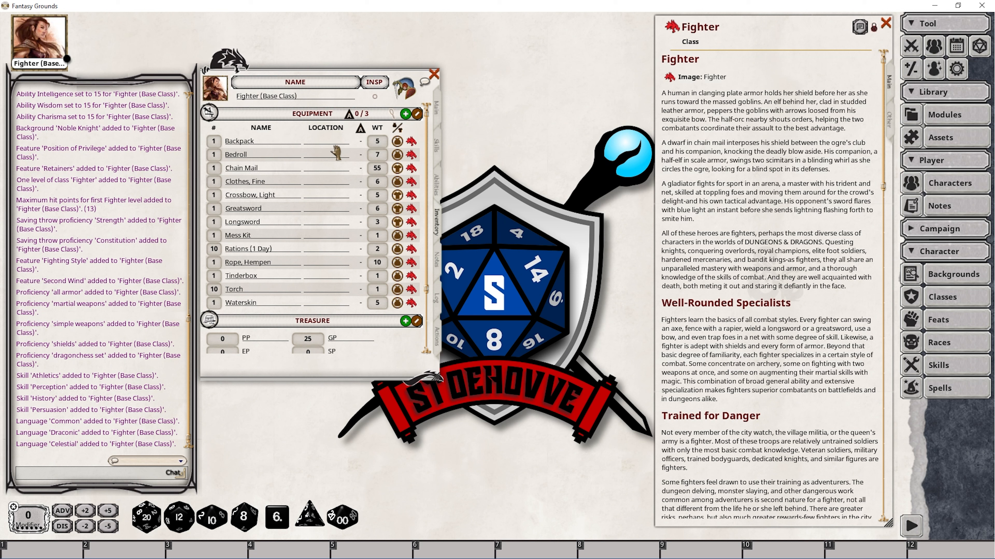
pyautogui.scroll(-3, 335, 290)
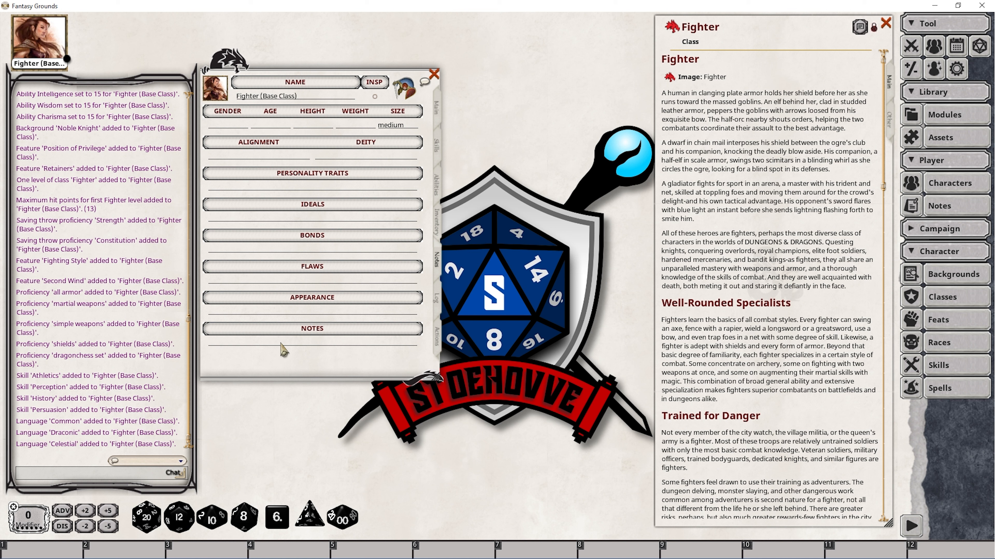
pyautogui.click(436, 298)
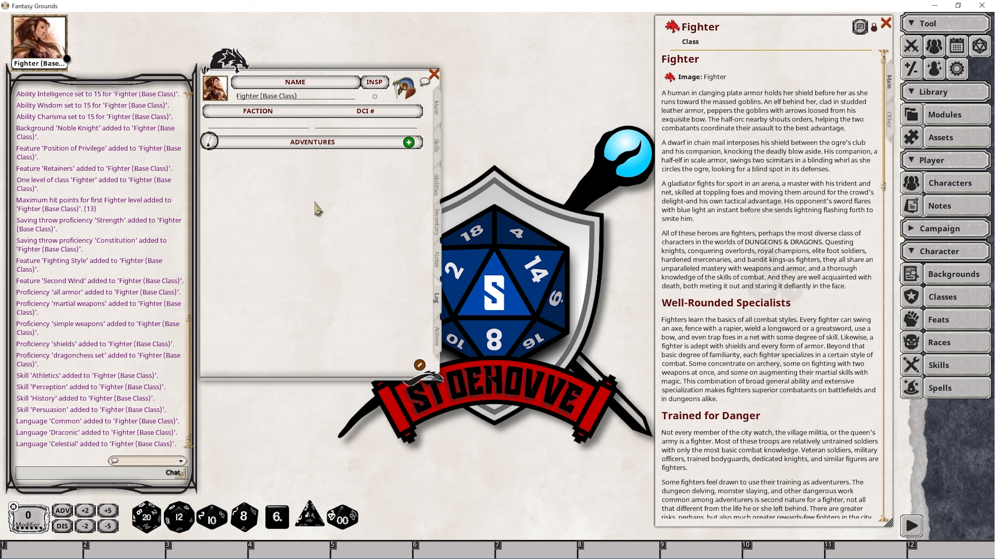
pyautogui.click(436, 337)
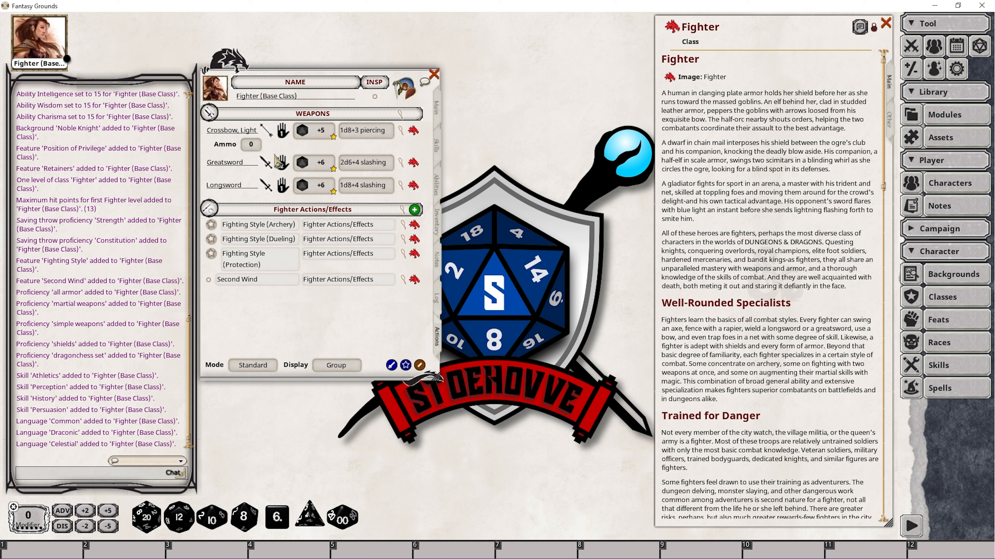
# Step: Switch the actions mode to Preparation to examine spell slots and power uses, and set it to Combat
pyautogui.click(280, 162)
pyautogui.click(253, 366)
pyautogui.scroll(-3, 289, 355)
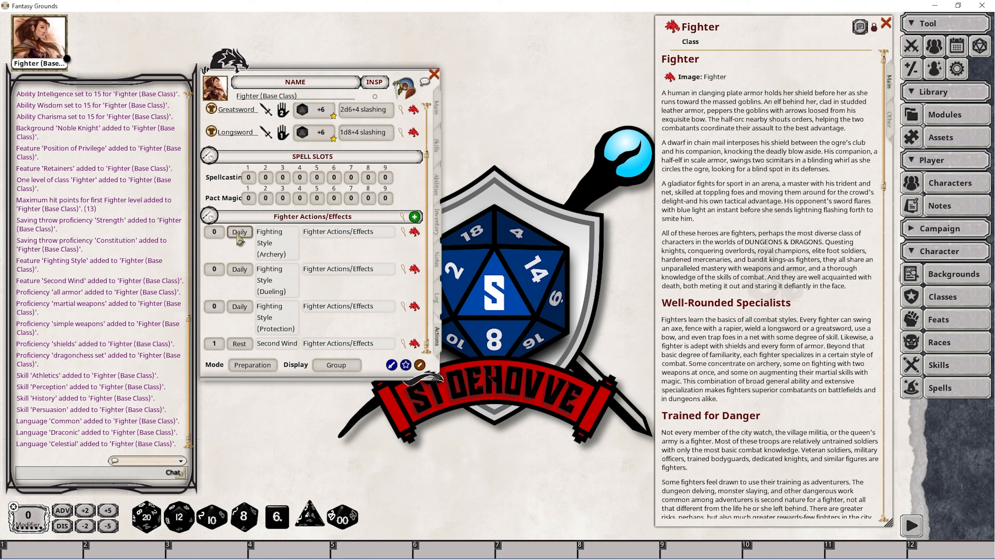
pyautogui.click(270, 368)
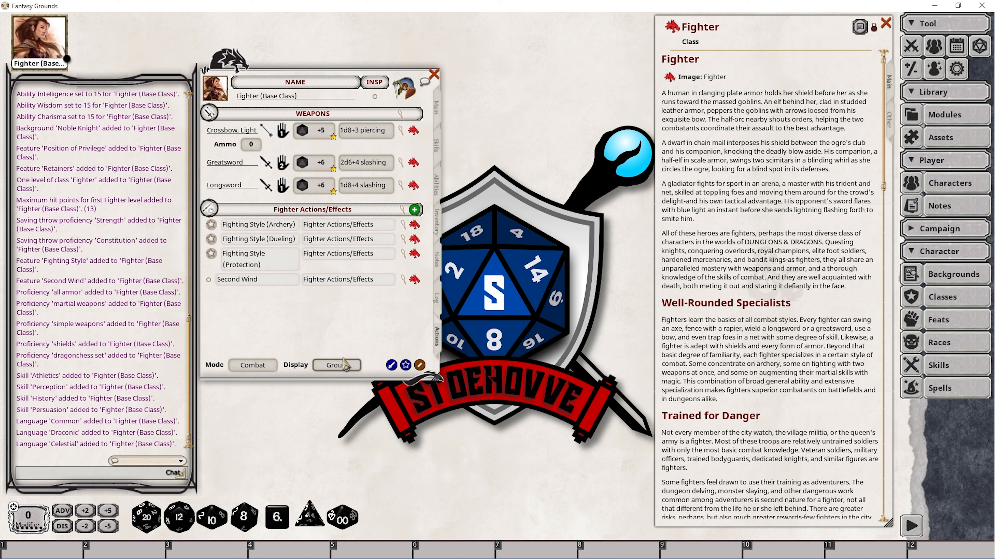
# Step: Try out sample text in the Fighting Style (Archery) summary, clear it, and set the power display to Actions
pyautogui.click(338, 367)
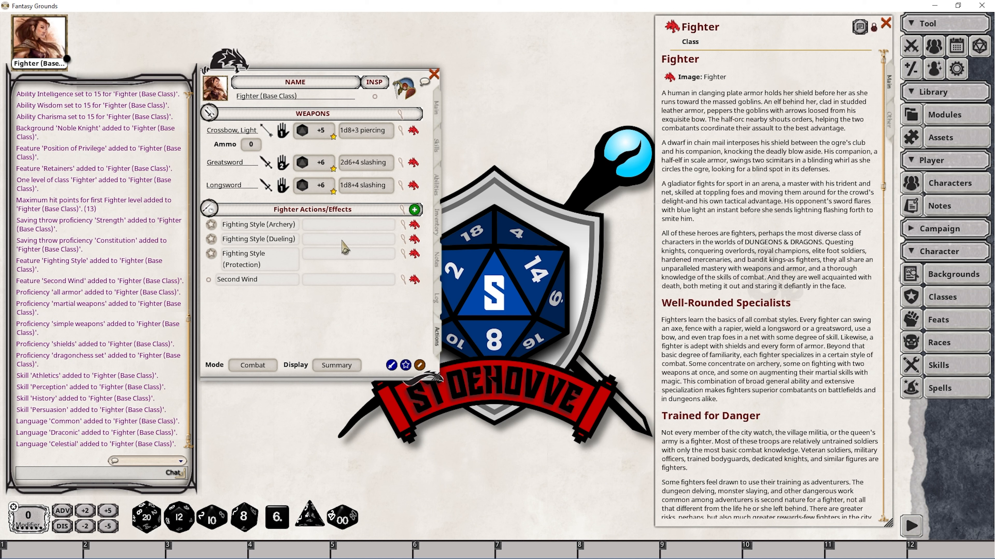
pyautogui.click(343, 226)
pyautogui.write('sdfsdfsdfsd')
pyautogui.hotkey('ctrl', 'a')
pyautogui.press('BackSpace')
pyautogui.click(353, 364)
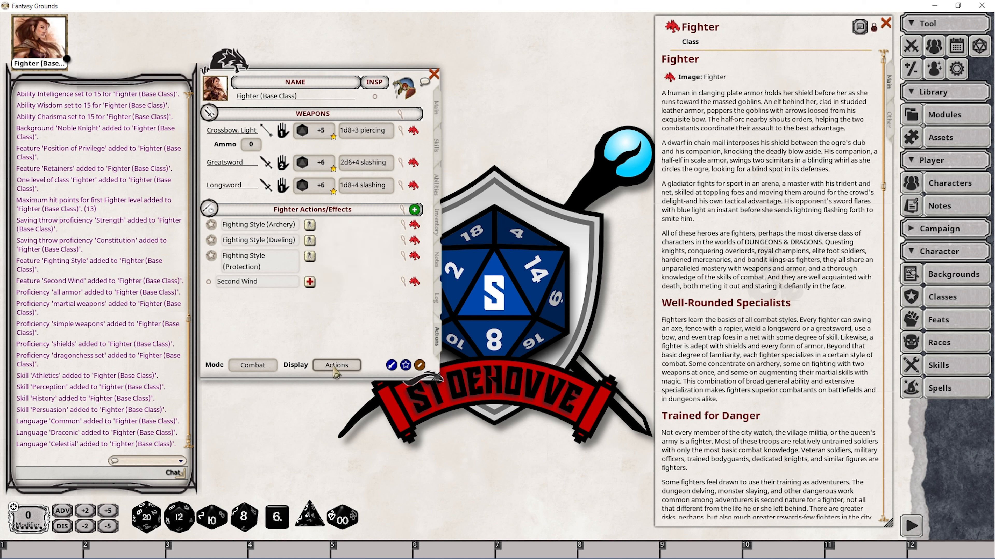
# Step: Expand and collapse the Fighting Style (Archery) power to examine its effect details
pyautogui.click(403, 224)
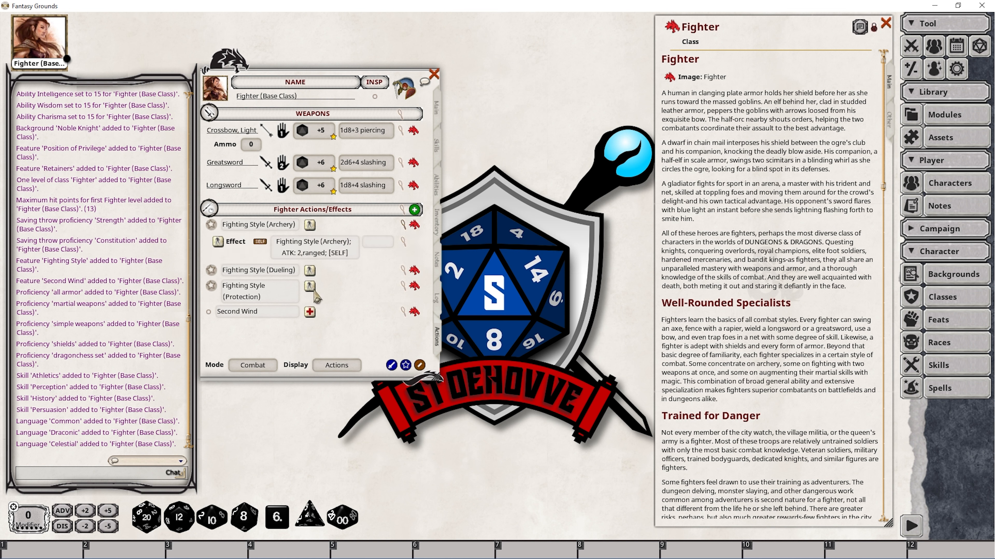
pyautogui.click(403, 224)
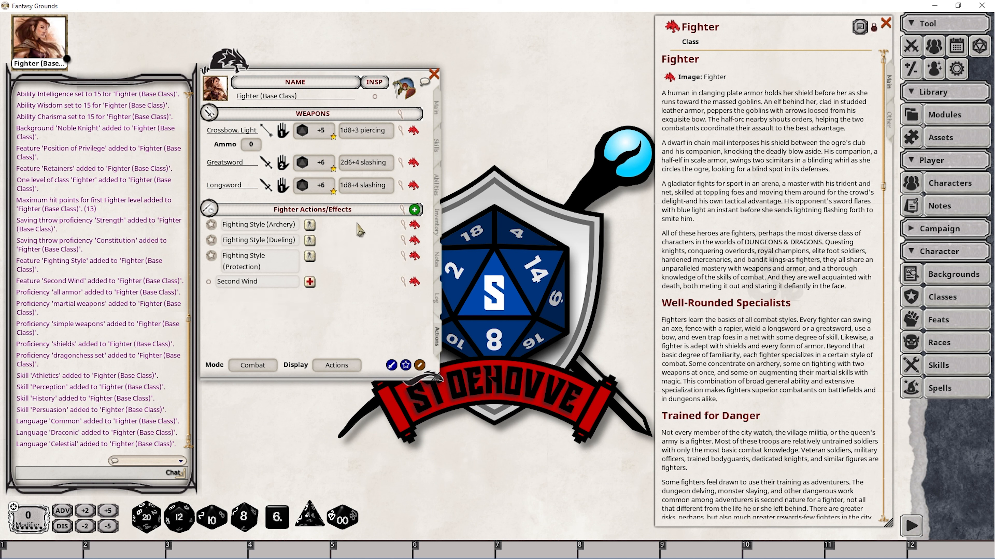
pyautogui.click(403, 224)
pyautogui.click(398, 435)
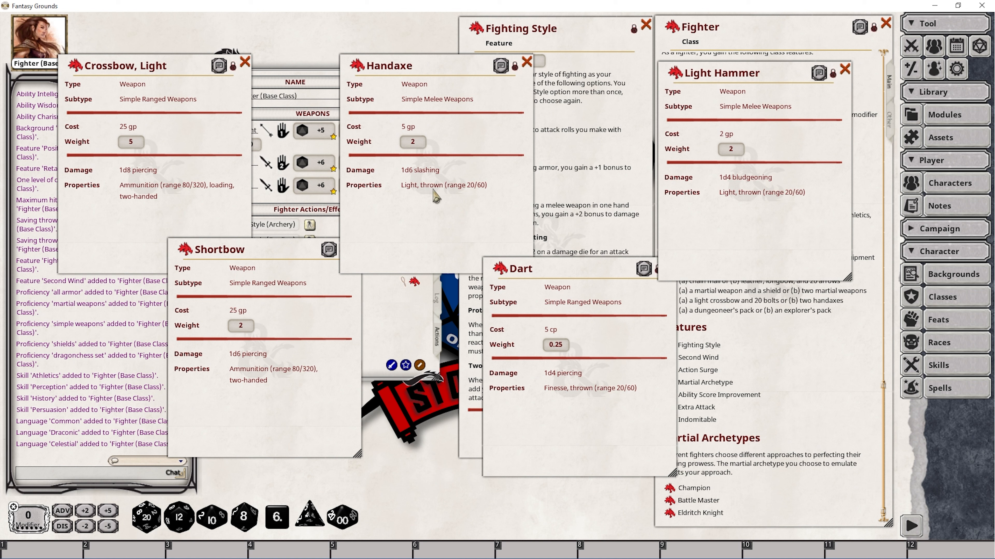
# Step: Compare the ranges and properties of the shortbow, light crossbow, handaxe, dart and light hammer records
pyautogui.click(288, 378)
pyautogui.click(203, 190)
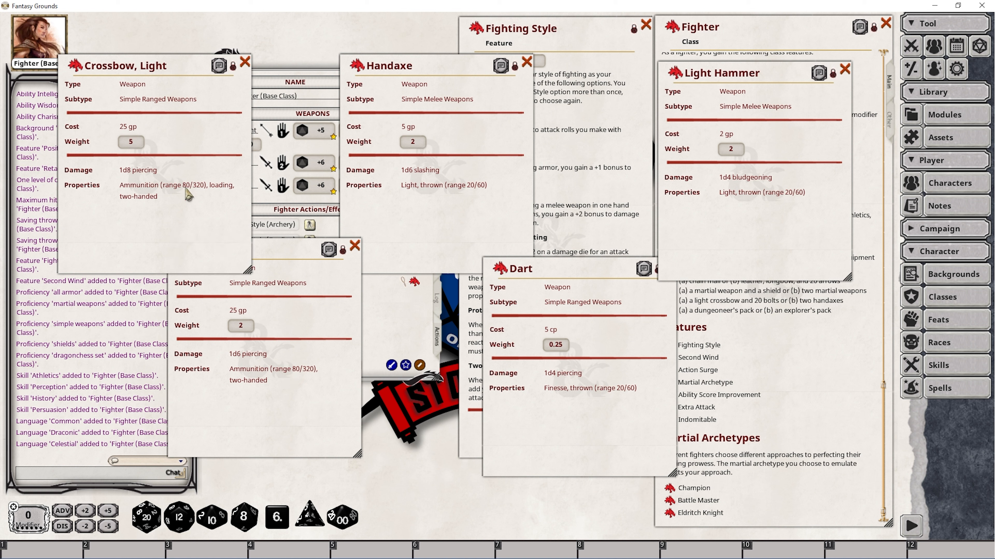
pyautogui.click(466, 210)
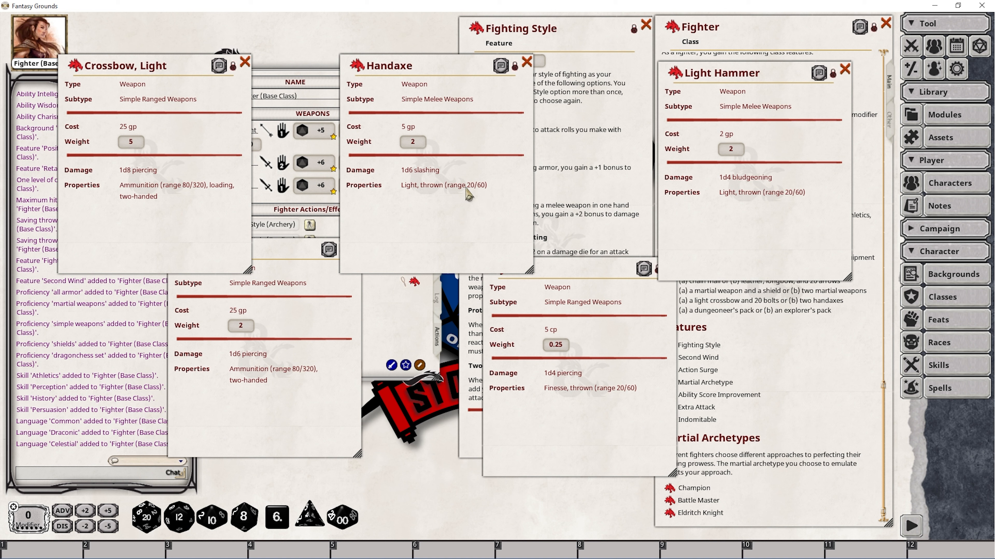
pyautogui.click(566, 138)
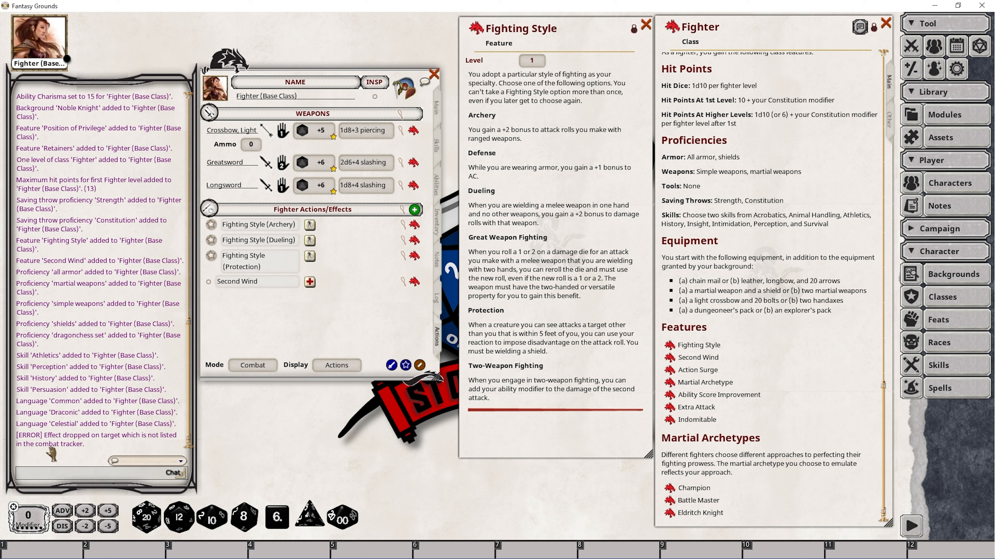
# Step: Open the Combat Tracker, apply the Fighting Style (Archery) effect to the fighter, and attack Skeleton 11 with the light crossbow
pyautogui.click(911, 46)
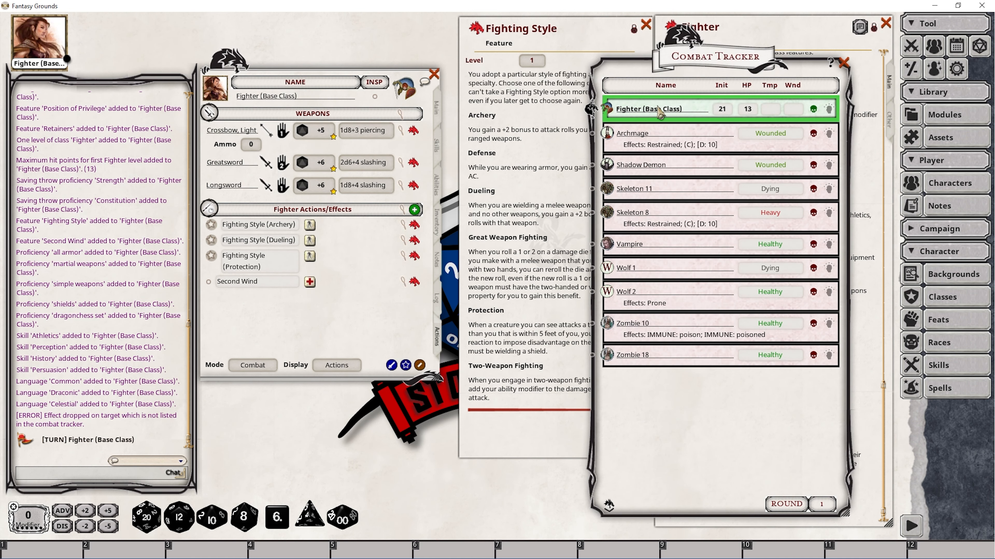
pyautogui.click(310, 225)
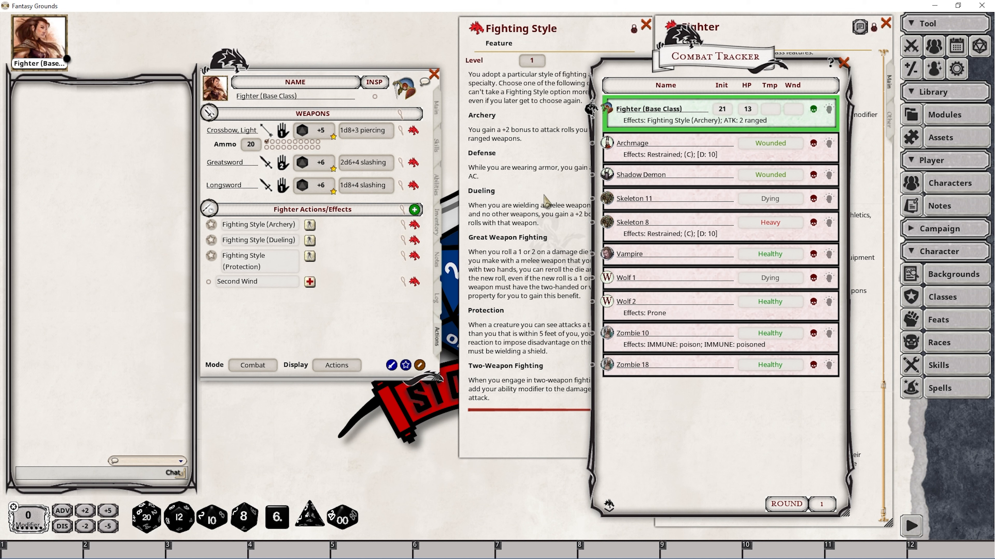
pyautogui.moveTo(302, 132); pyautogui.dragTo(652, 208)
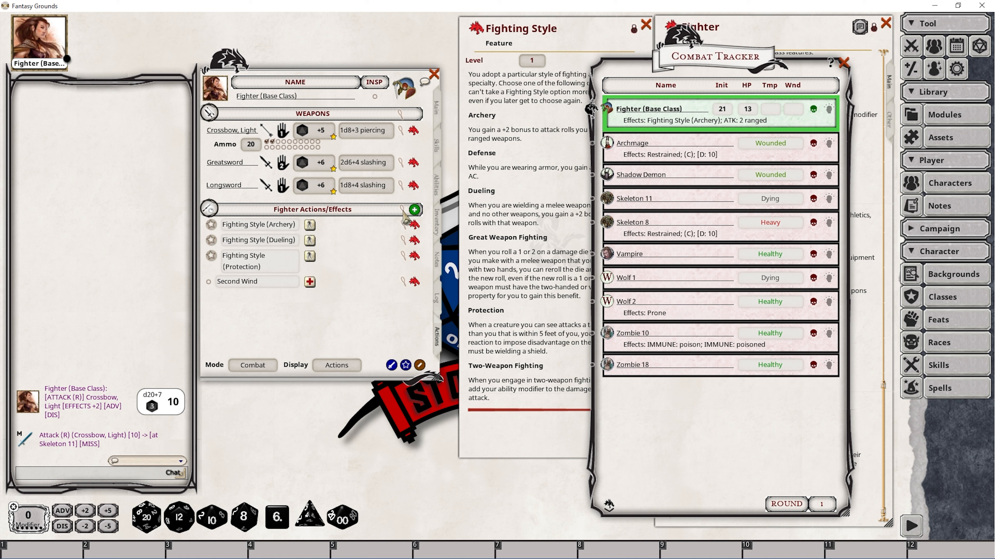
# Step: Open the effect settings of Fighting Style (Archery) and examine its modifier, duration, targeting and expenditure, then close them
pyautogui.click(409, 225)
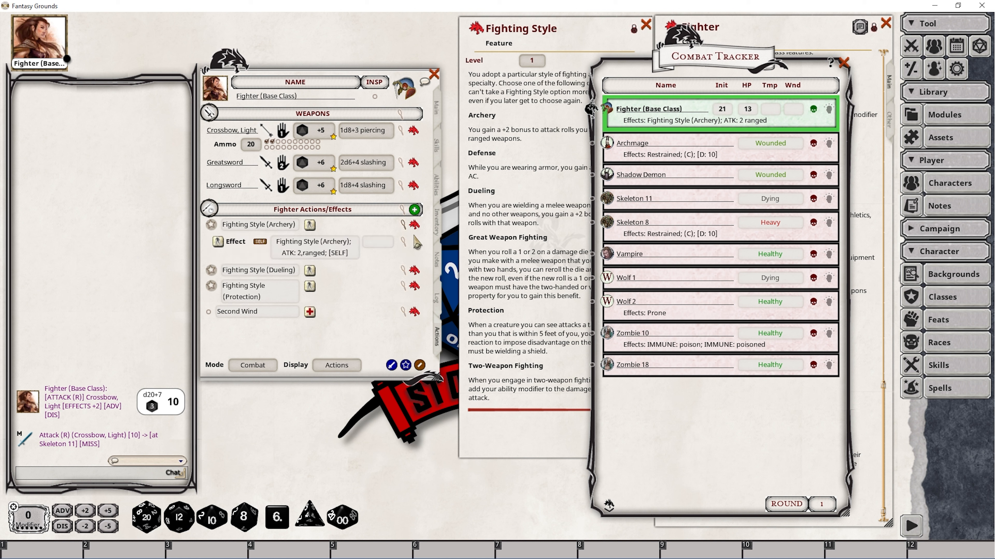
pyautogui.click(417, 243)
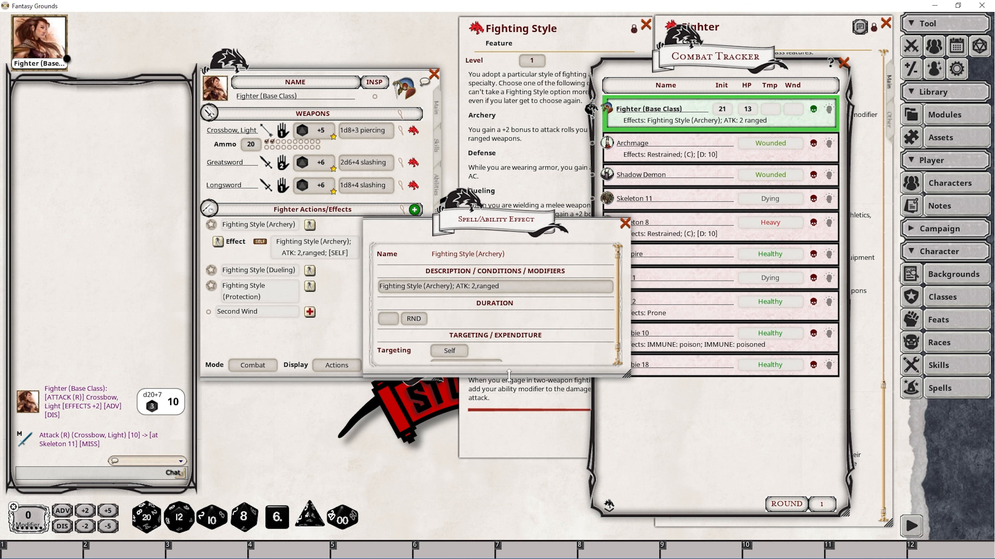
pyautogui.moveTo(509, 376); pyautogui.dragTo(512, 442)
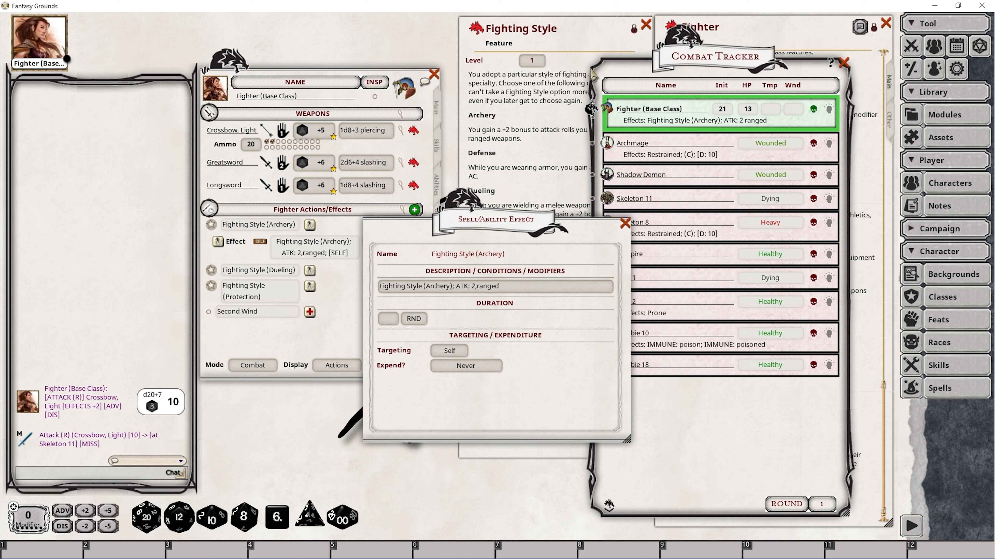
pyautogui.click(625, 223)
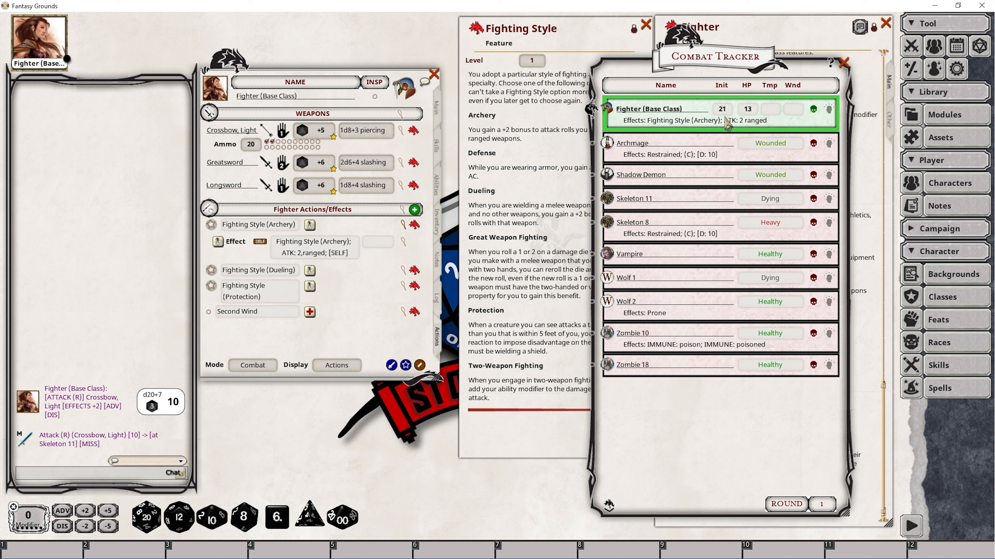
pyautogui.hotkey('alt', 'Tab')
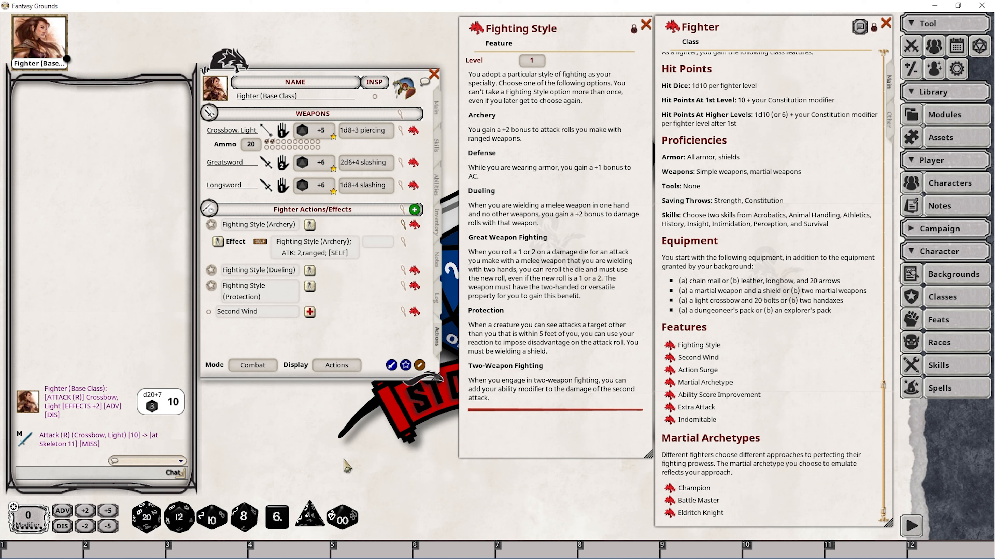
# Step: Check the fighter's equipped armor in the inventory and set the miscellaneous armor bonus to 1 in the combat calculation
pyautogui.click(438, 98)
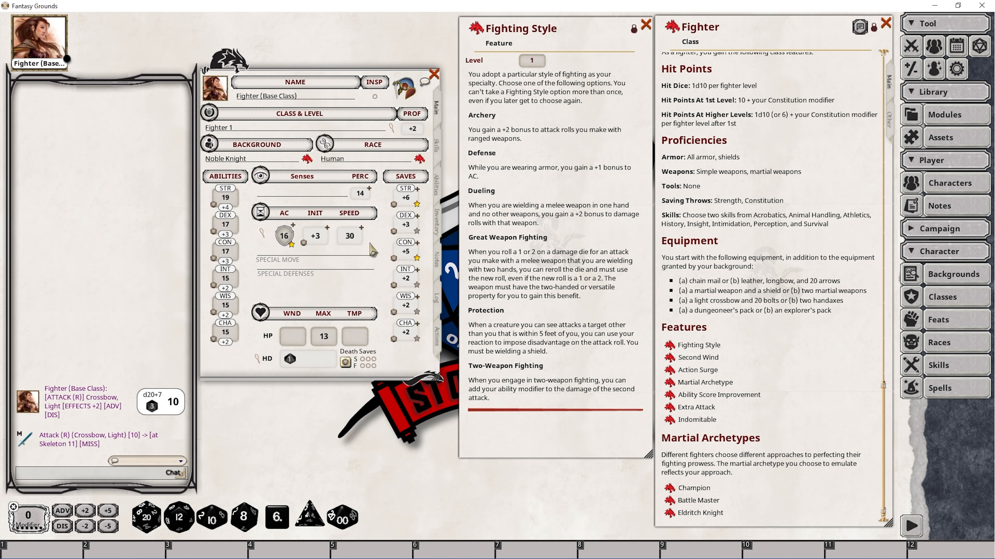
pyautogui.click(260, 235)
pyautogui.moveTo(460, 245); pyautogui.dragTo(350, 372)
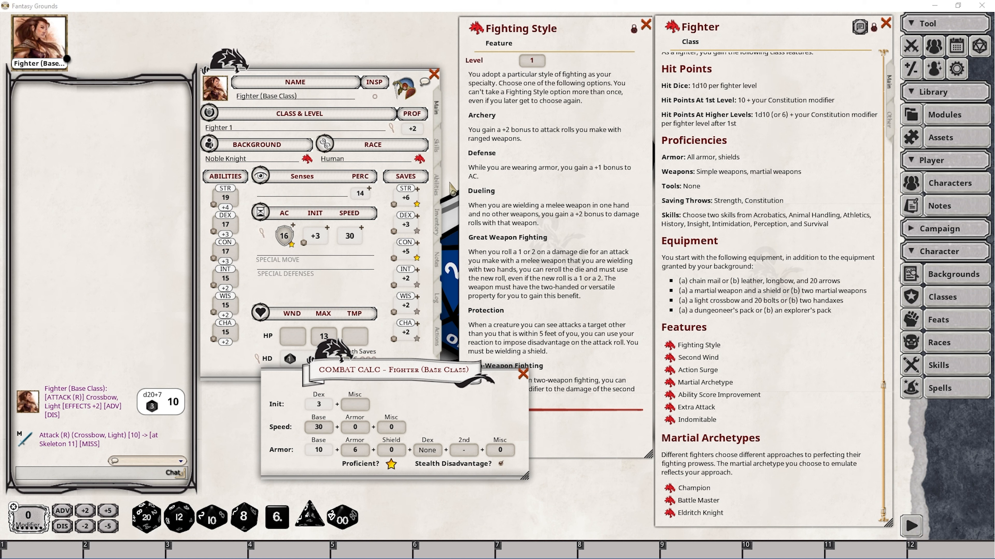
pyautogui.click(445, 221)
pyautogui.scroll(5, 243, 188)
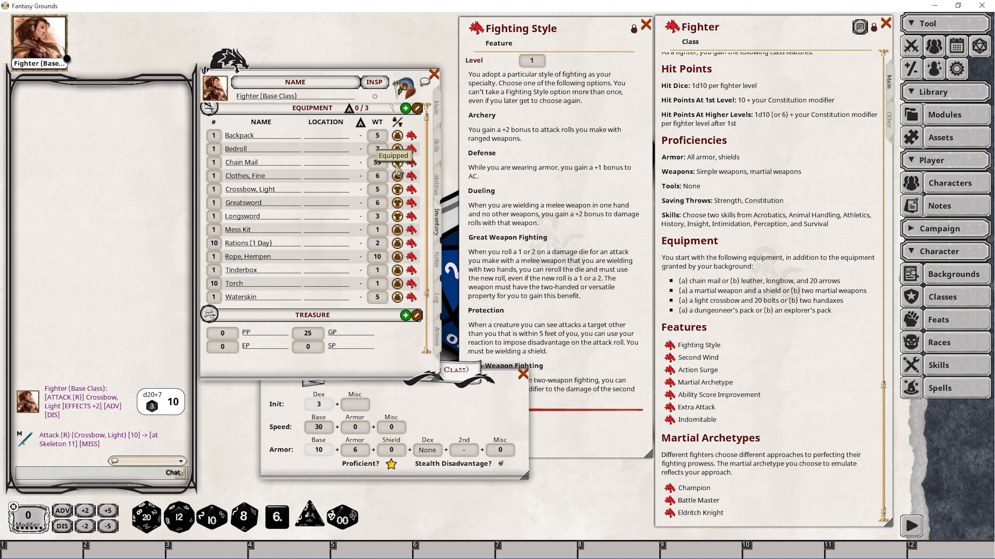
pyautogui.click(437, 114)
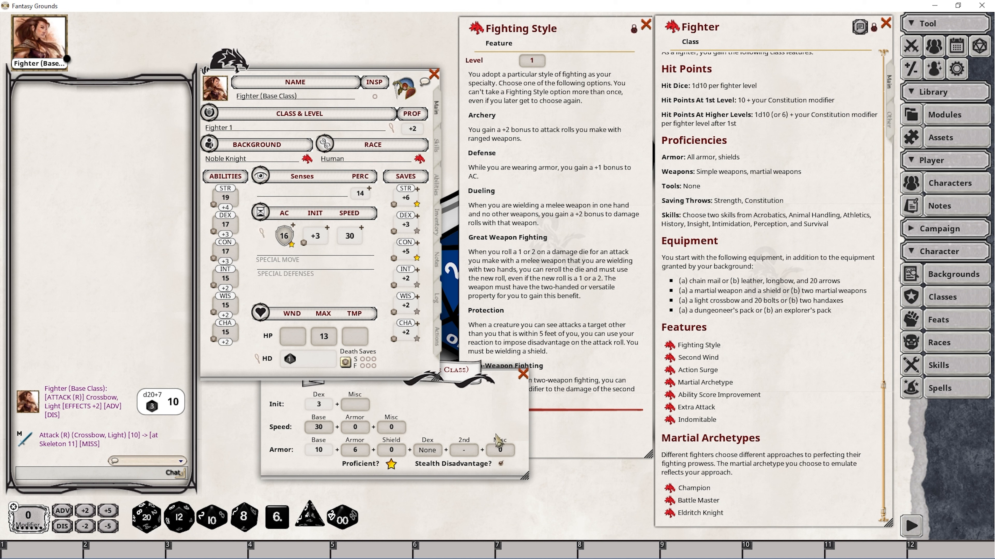
pyautogui.click(500, 451)
pyautogui.write('1')
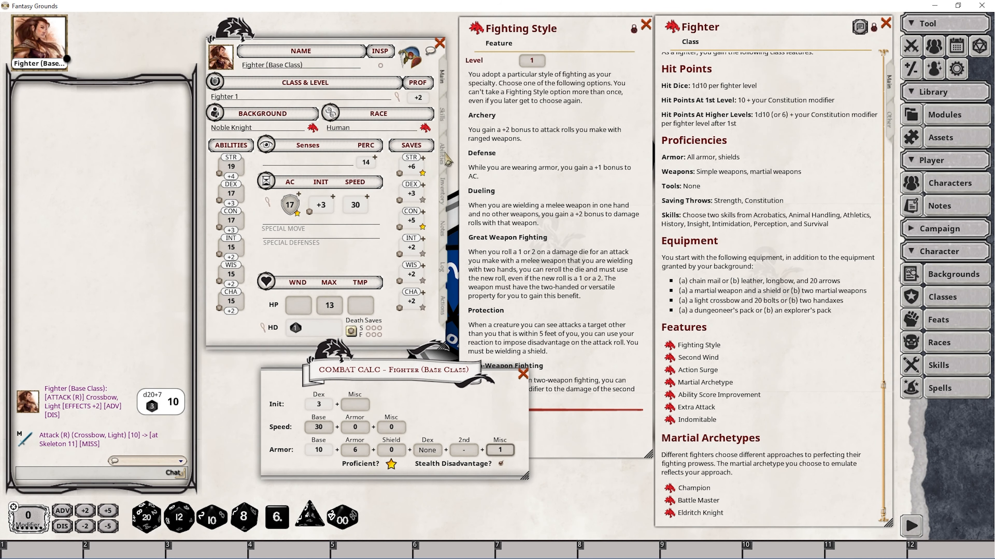
# Step: Try unequipping the Chain Mail and setting the miscellaneous armor bonus to 0
pyautogui.click(444, 190)
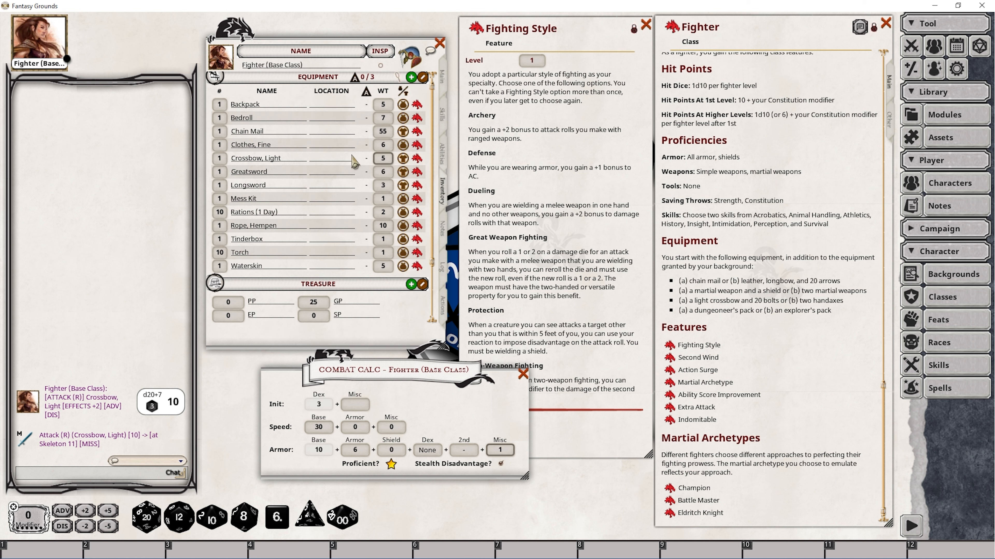
pyautogui.click(403, 132)
pyautogui.click(441, 78)
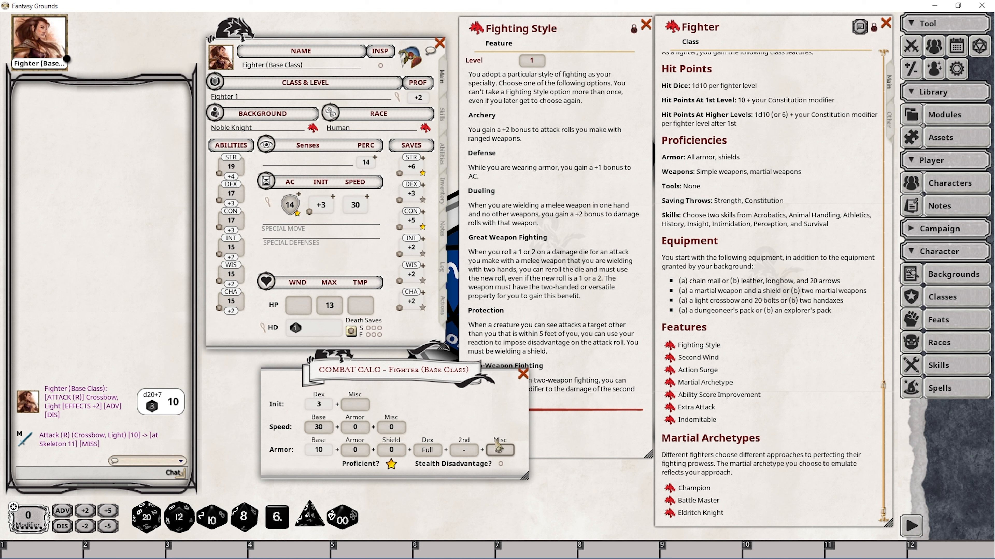
pyautogui.click(497, 449)
pyautogui.write('1')
pyautogui.click(501, 451)
pyautogui.click(442, 191)
# Step: Equip the Chain Mail again and restore the miscellaneous armor bonus of 1
pyautogui.click(403, 132)
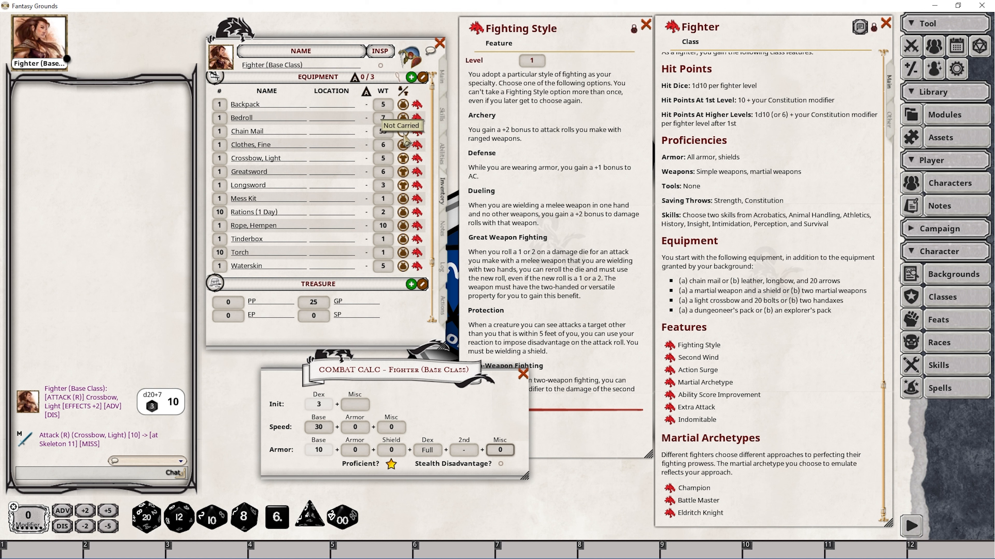
pyautogui.click(403, 132)
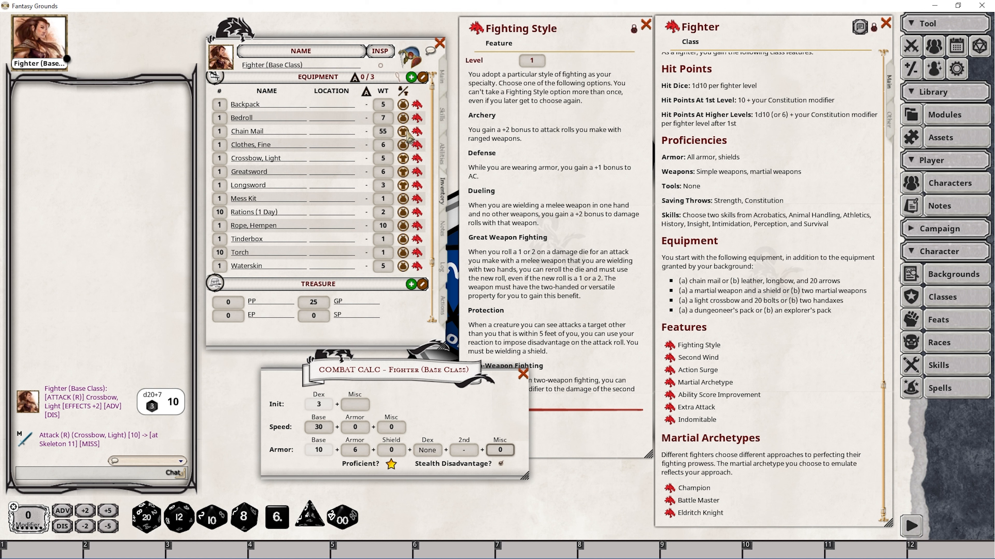
pyautogui.scroll(1, 501, 450)
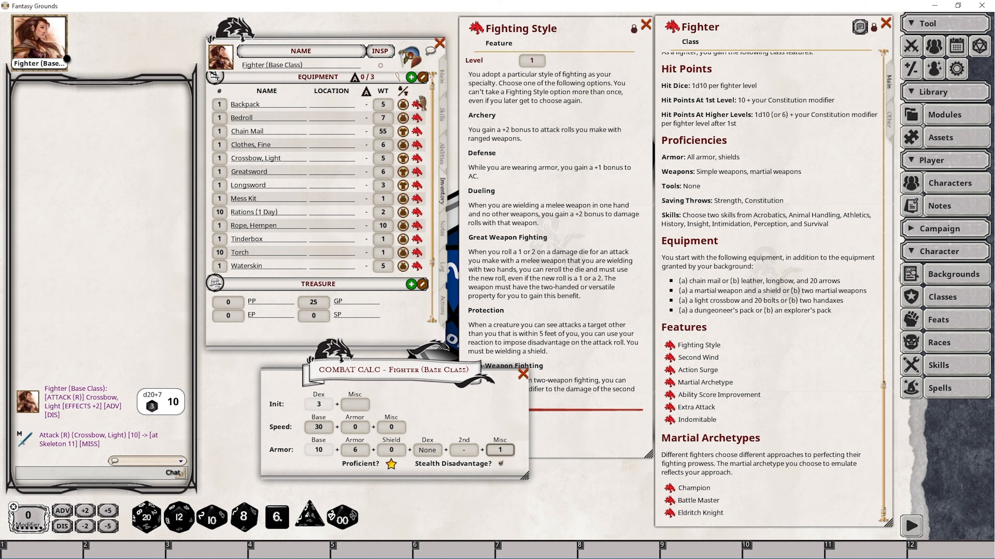
pyautogui.click(449, 77)
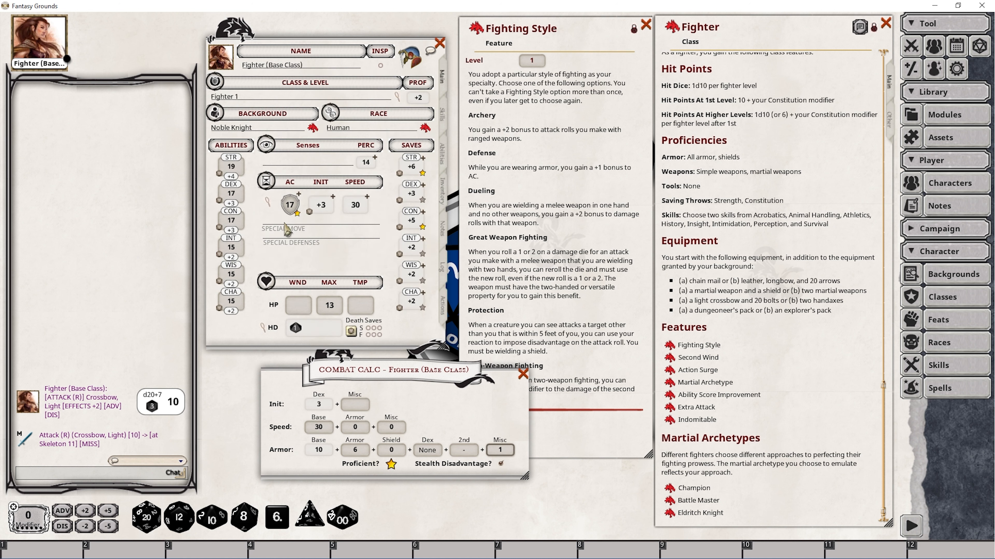
# Step: Try out the Dexterity options for the armor calculation, including Max 2 and Full
pyautogui.moveTo(427, 447); pyautogui.dragTo(430, 455)
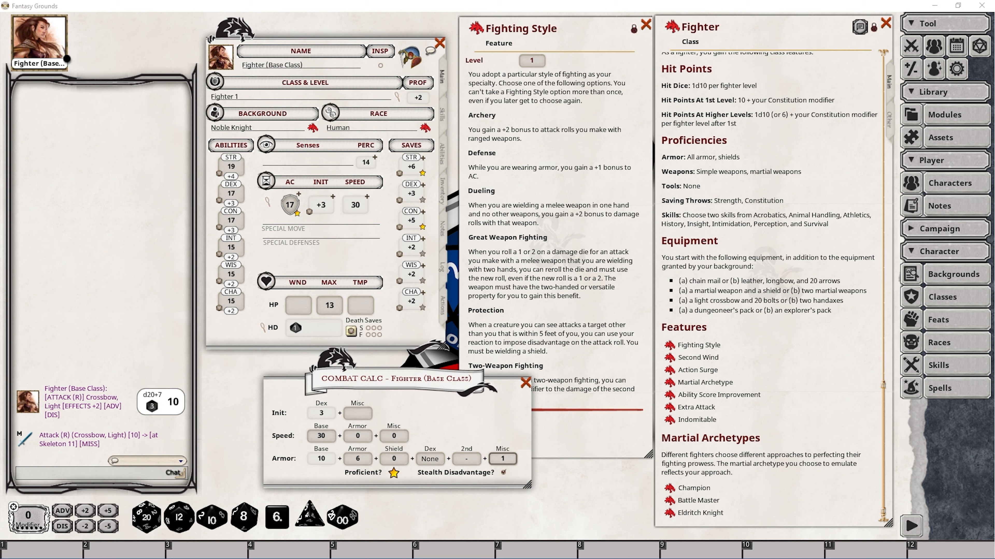
pyautogui.click(432, 459)
pyautogui.click(437, 463)
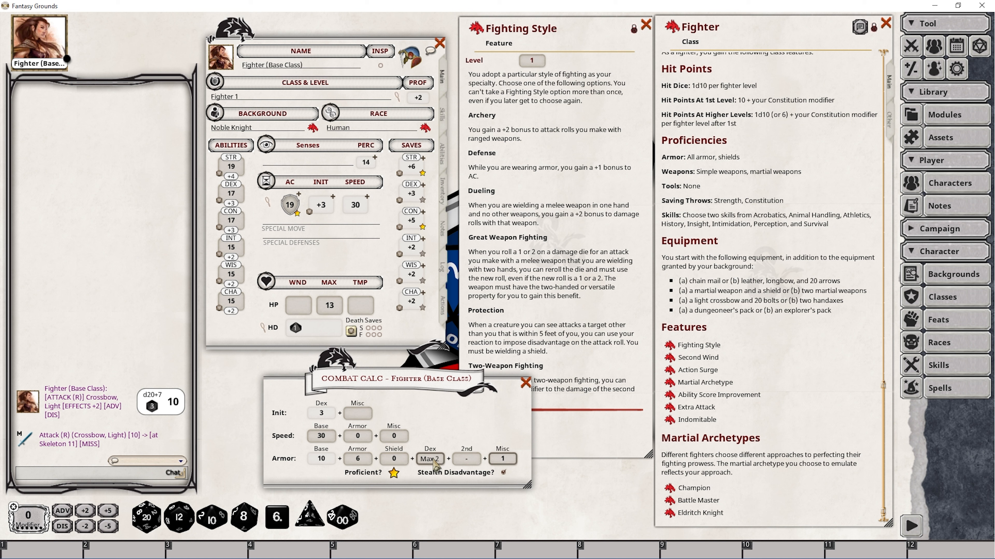
pyautogui.click(434, 462)
pyautogui.click(434, 461)
pyautogui.click(436, 462)
pyautogui.click(434, 461)
pyautogui.click(433, 461)
# Step: Try out second ability options for armor, including Dex, clear the choice, reset Dexterity to None, and close the calculation
pyautogui.click(474, 463)
pyautogui.click(475, 464)
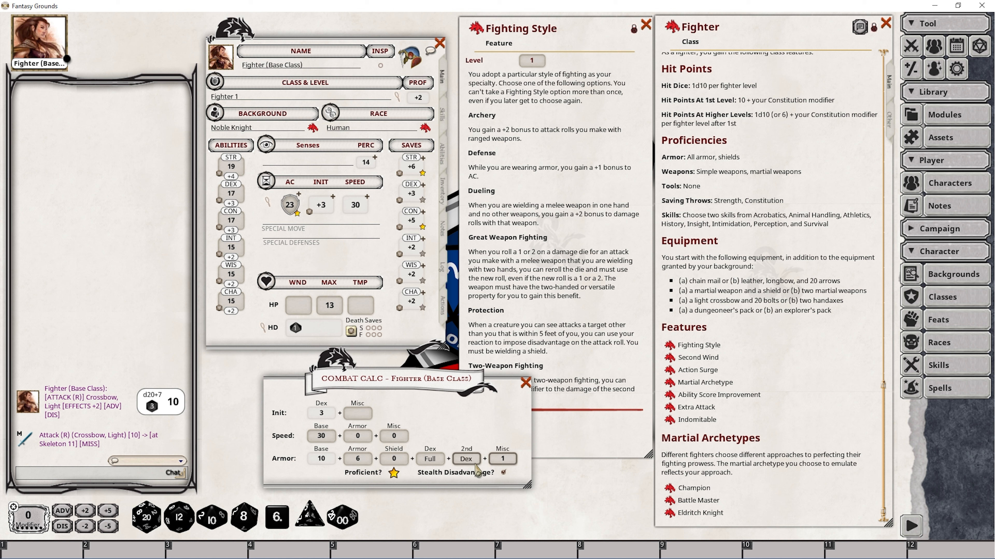
pyautogui.click(475, 464)
pyautogui.click(475, 464)
pyautogui.click(475, 463)
pyautogui.click(475, 463)
pyautogui.click(433, 461)
pyautogui.click(435, 462)
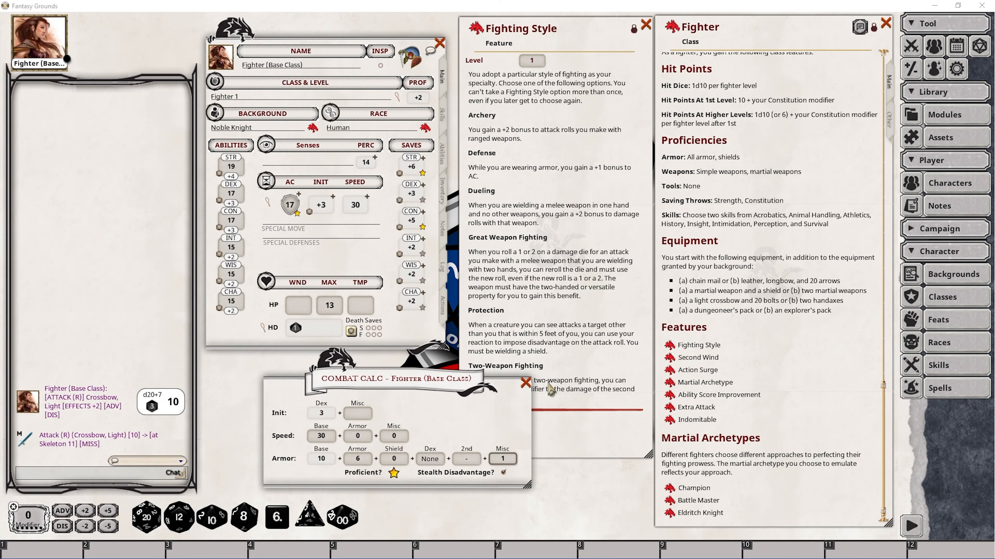
pyautogui.click(525, 382)
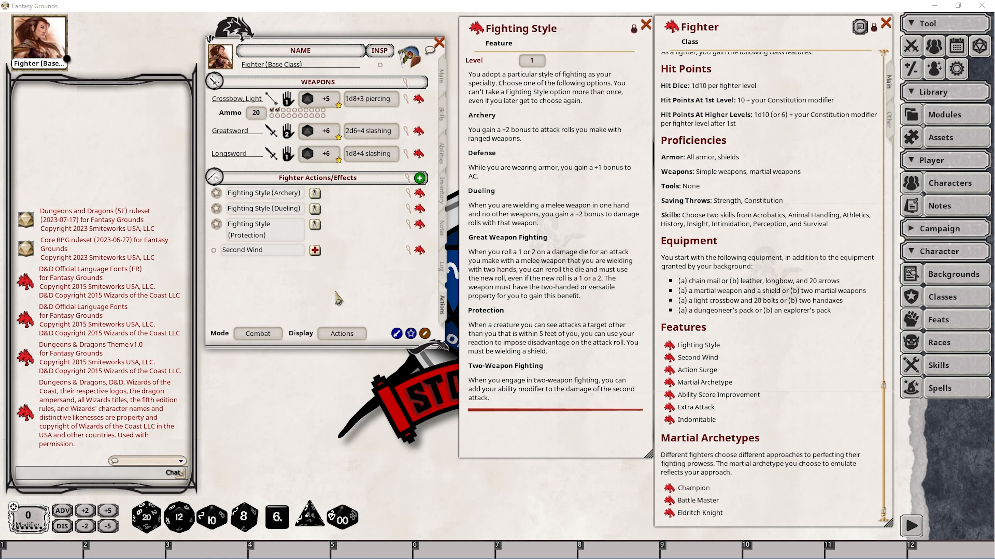
# Step: Replace the fighter's Fighting Style (Archery) effect with the Fighting Style (Dueling) effect in the Combat Tracker, and close the tracker
pyautogui.click(909, 48)
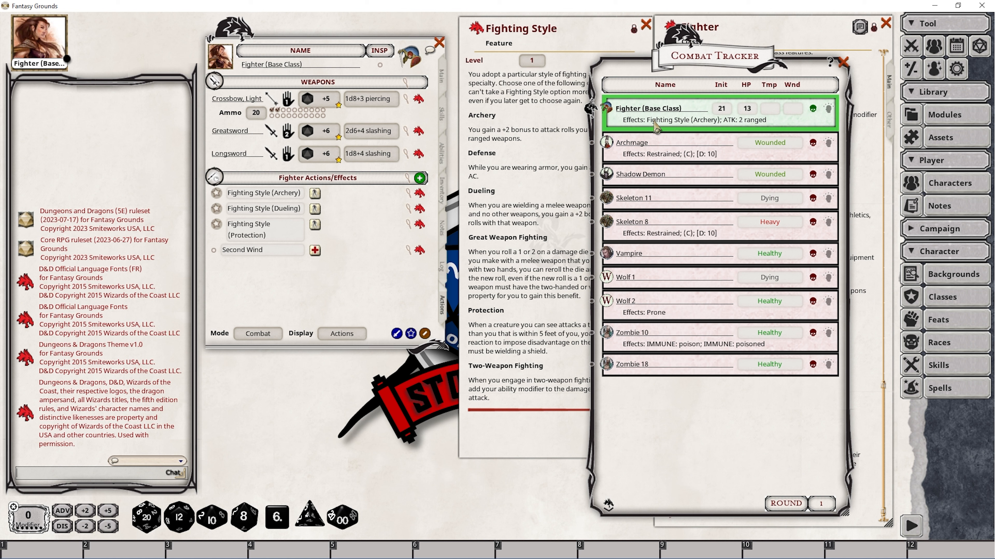
pyautogui.click(828, 108)
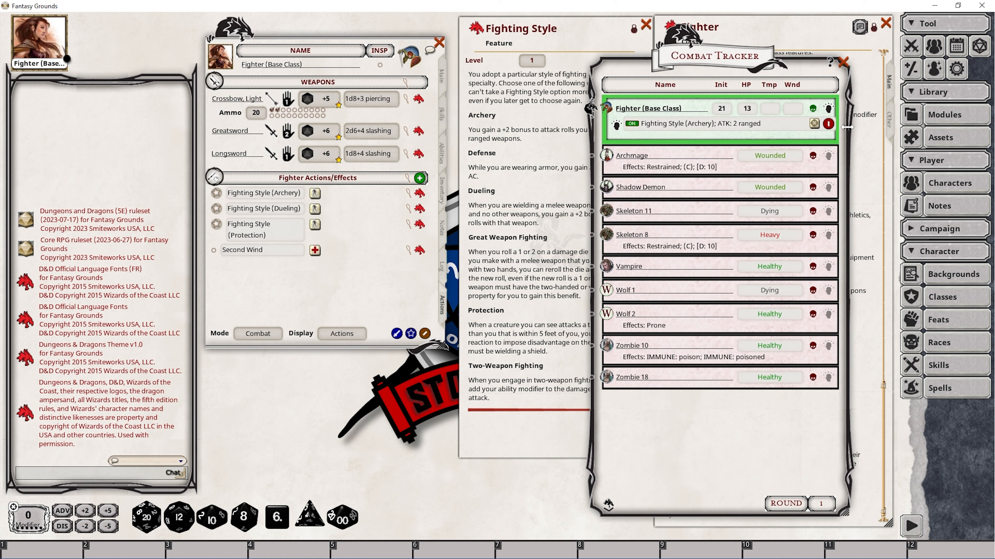
pyautogui.click(828, 124)
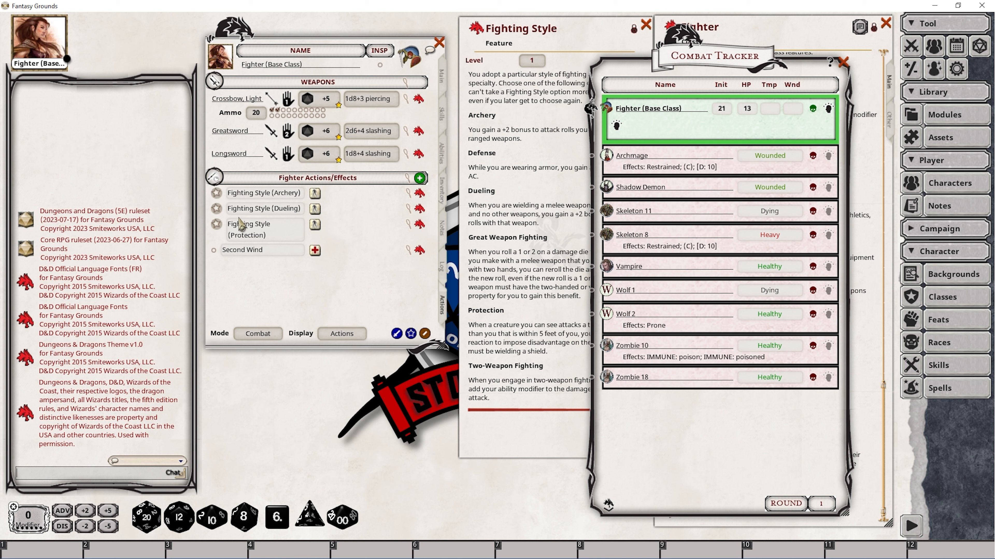
pyautogui.click(316, 211)
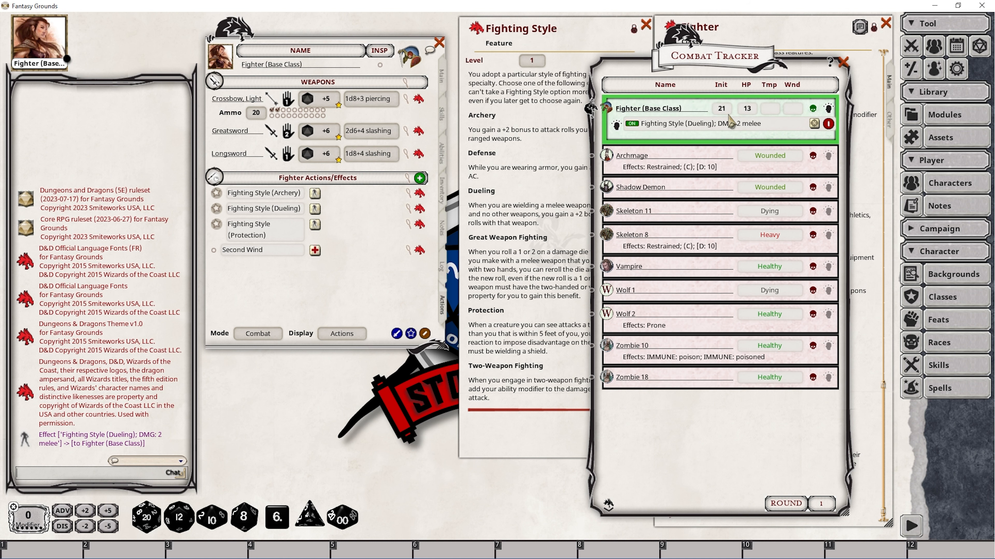
pyautogui.click(842, 63)
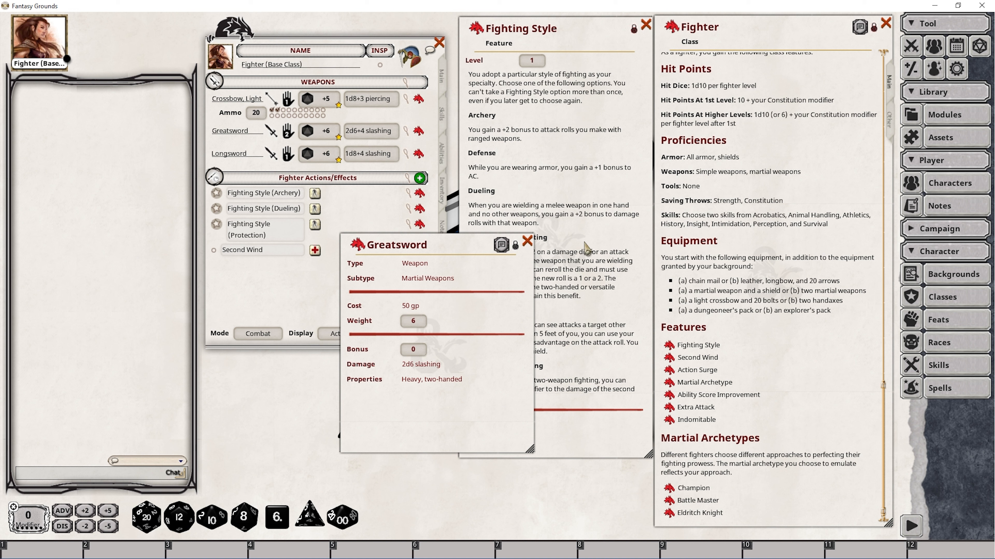
# Step: Close the Greatsword item details and add "reroll 2" to the Greatsword's weapon properties
pyautogui.click(527, 242)
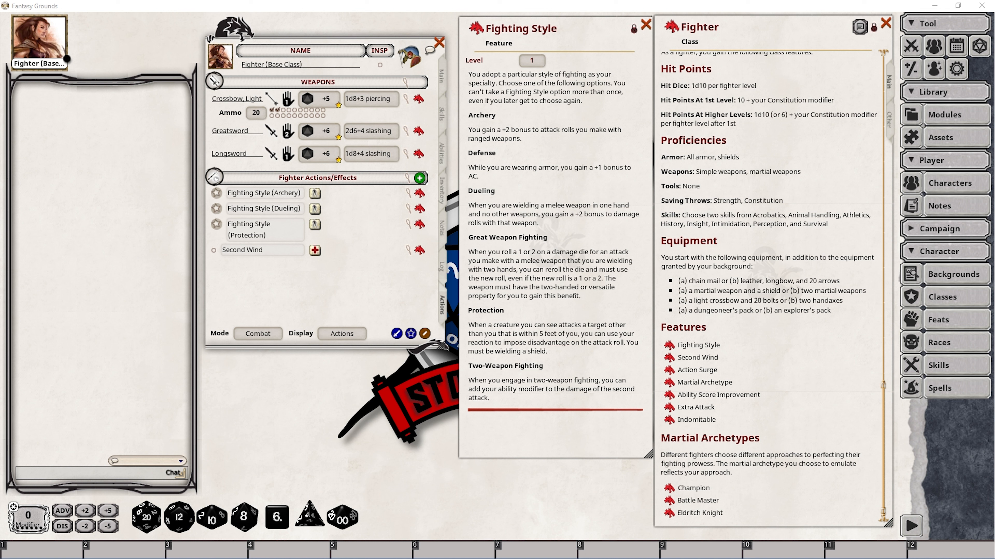
pyautogui.click(406, 131)
pyautogui.moveTo(582, 223); pyautogui.dragTo(555, 229)
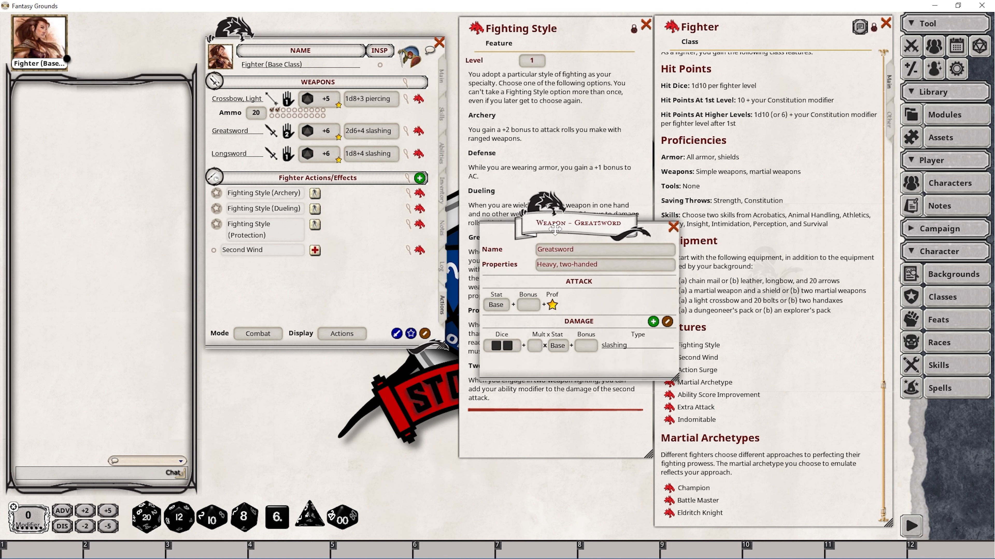
pyautogui.click(586, 269)
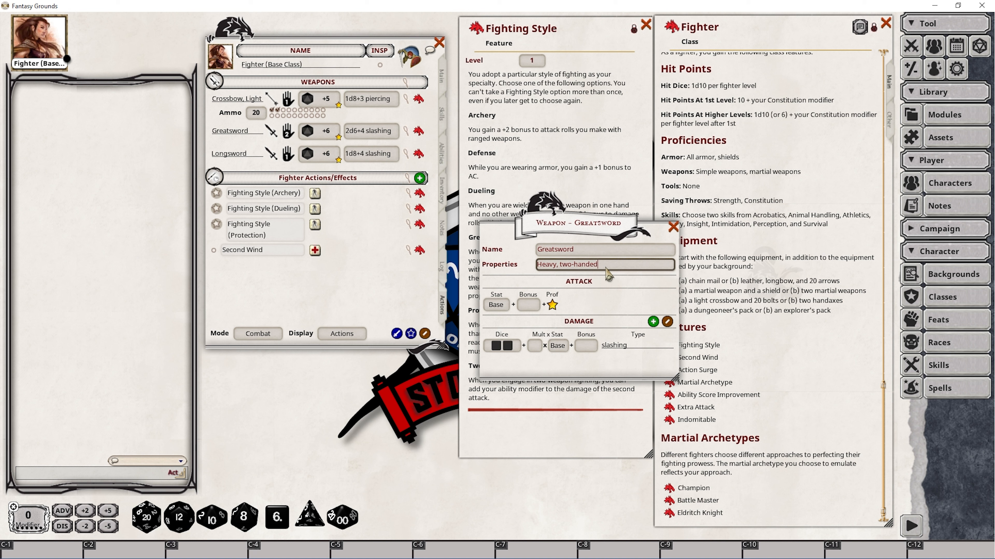
pyautogui.write(', reroll 2')
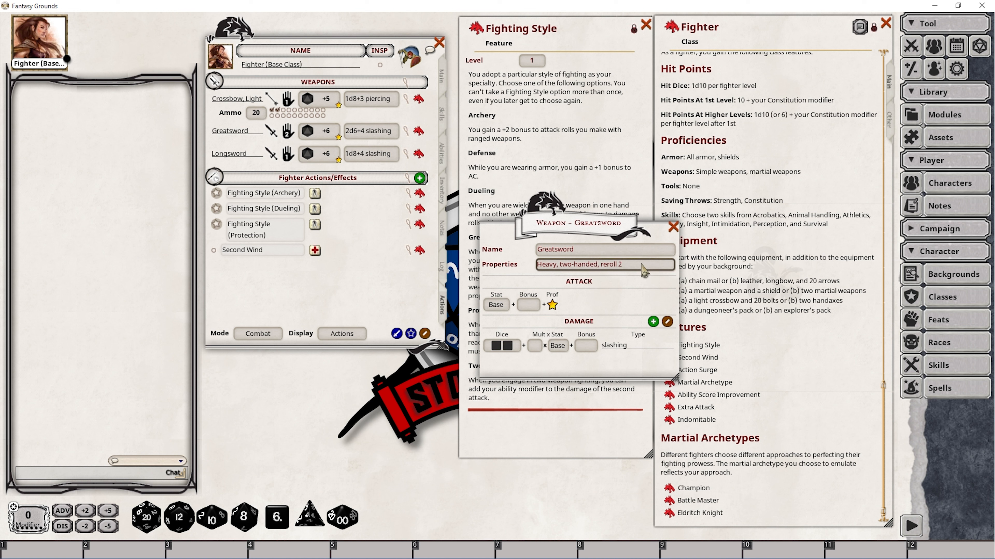
pyautogui.click(673, 226)
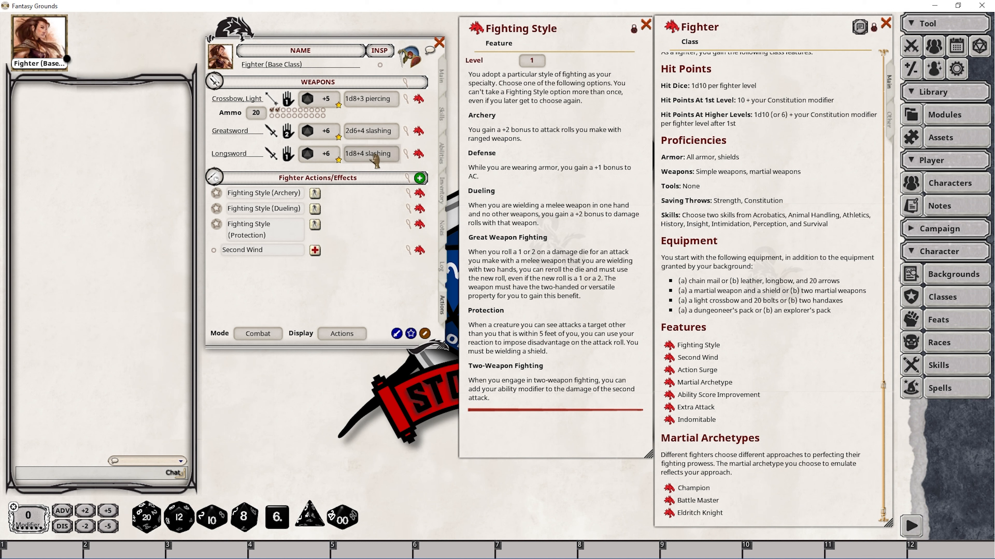
# Step: Roll the Greatsword's damage to test the reroll property, and recheck its weapon details
pyautogui.doubleClick(363, 133)
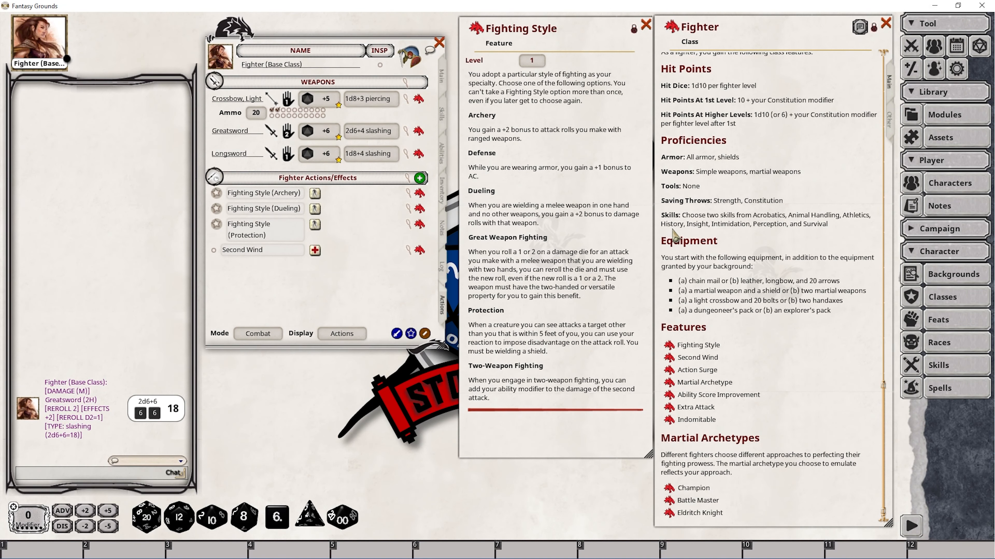
pyautogui.click(407, 131)
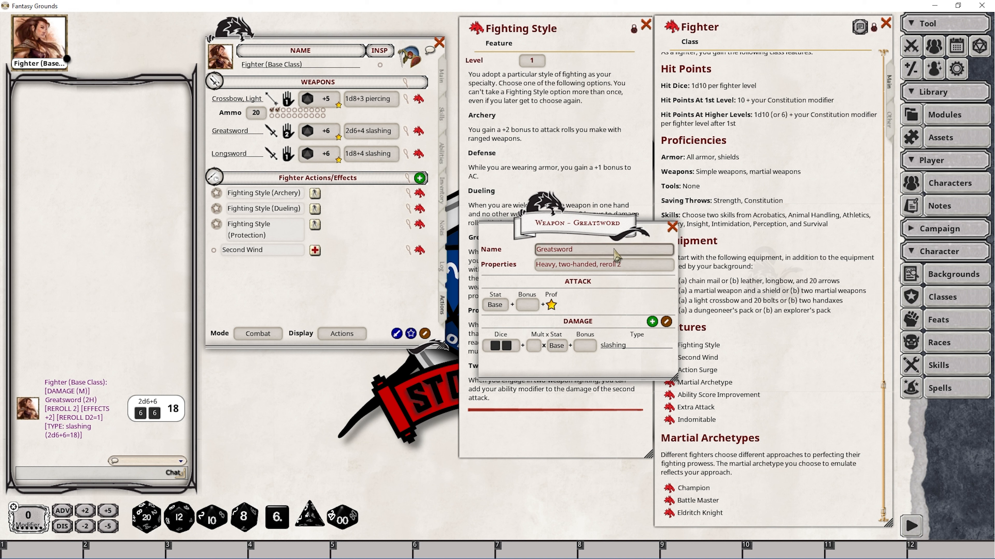
pyautogui.click(672, 227)
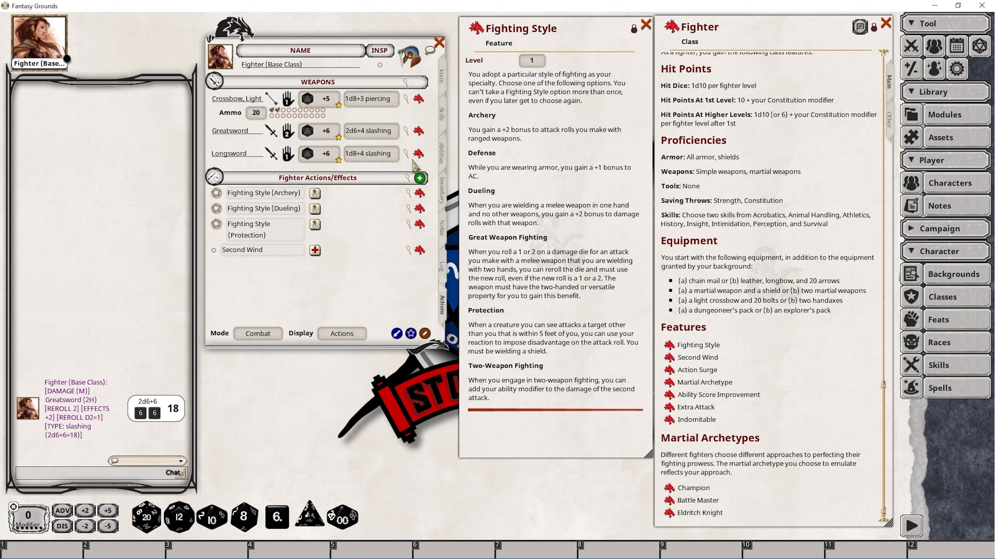
# Step: Examine the Longsword's item details
pyautogui.click(417, 153)
pyautogui.moveTo(651, 164); pyautogui.dragTo(643, 171)
pyautogui.click(443, 156)
# Step: Show the fighter's inventory and open the Weapons list of the campaign items at the entries including Longsword
pyautogui.click(443, 194)
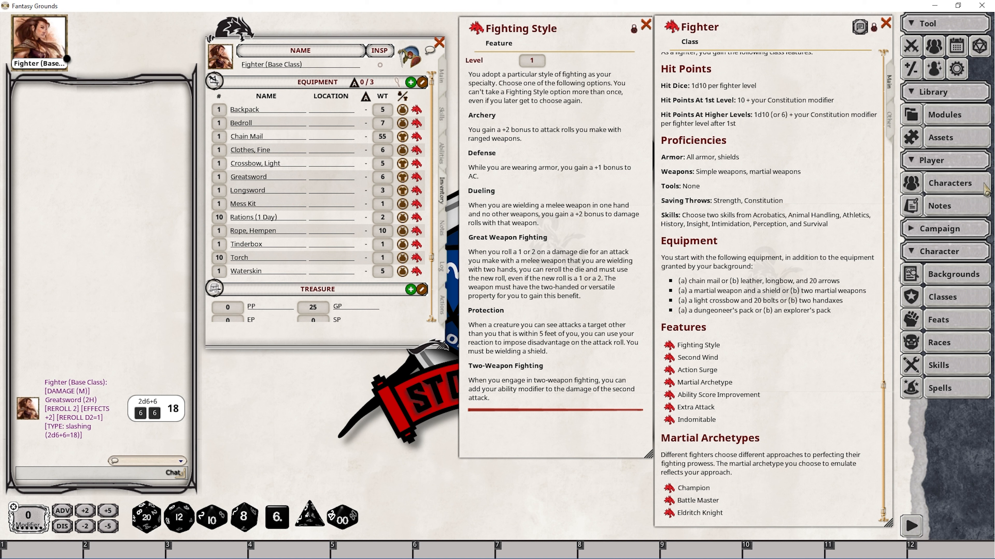
pyautogui.click(940, 229)
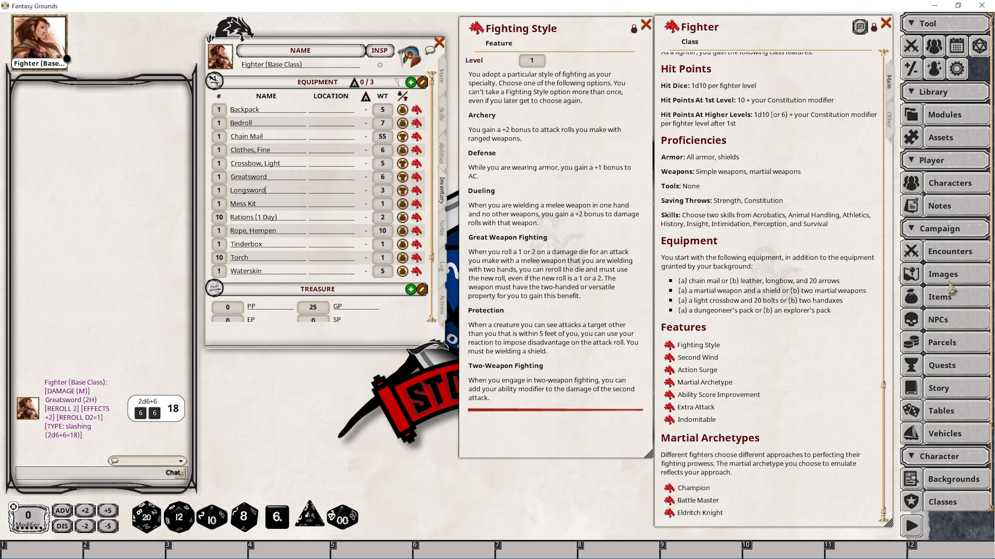
pyautogui.click(942, 297)
pyautogui.moveTo(533, 208); pyautogui.dragTo(653, 186)
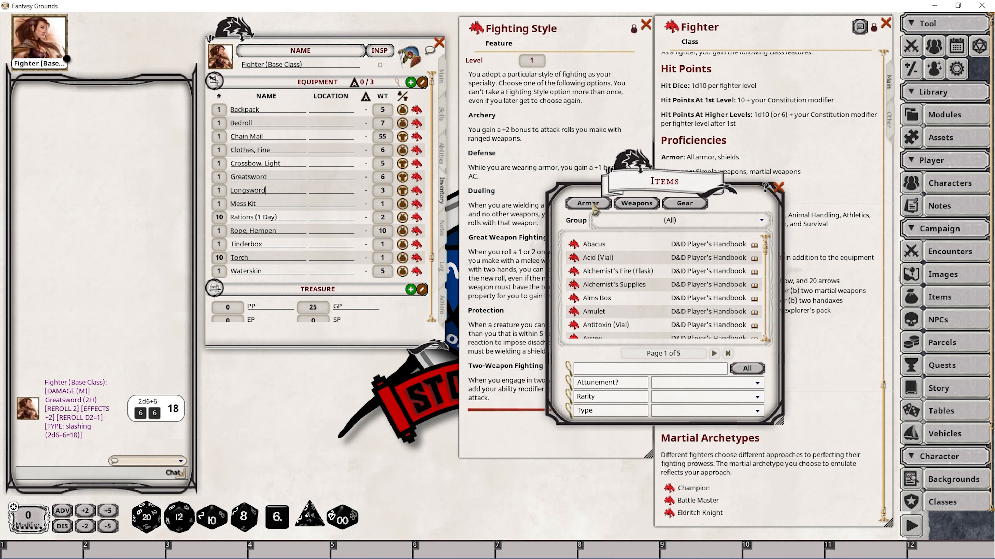
pyautogui.click(607, 205)
pyautogui.click(725, 198)
pyautogui.click(644, 208)
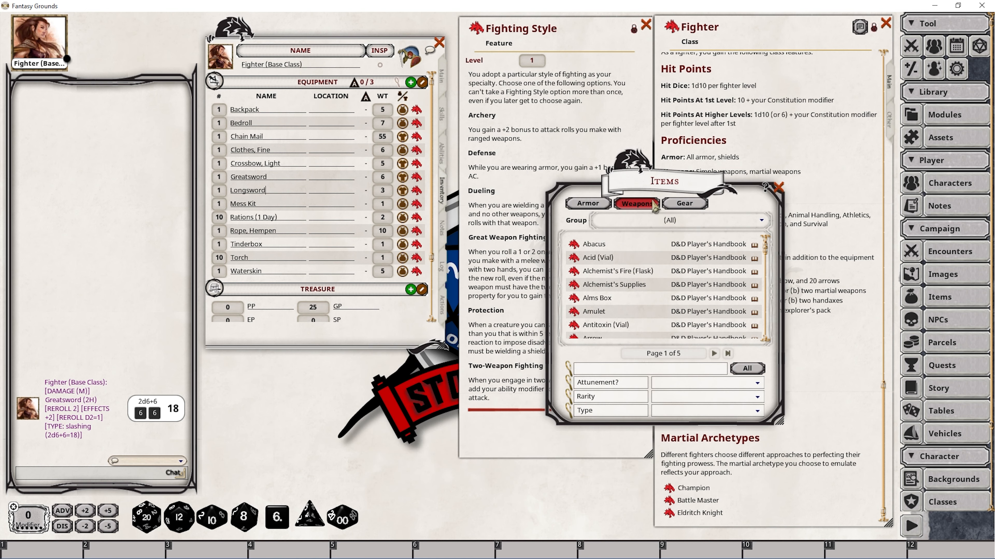
pyautogui.scroll(-5, 491, 316)
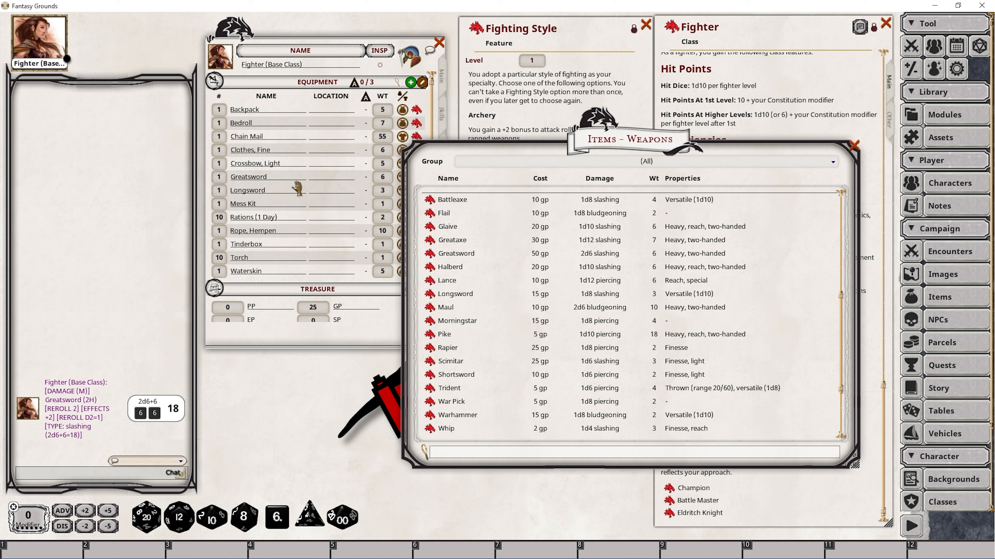
# Step: Rename the Longsword in the fighter's inventory as "Longsword (One-Handed)"
pyautogui.write('(')
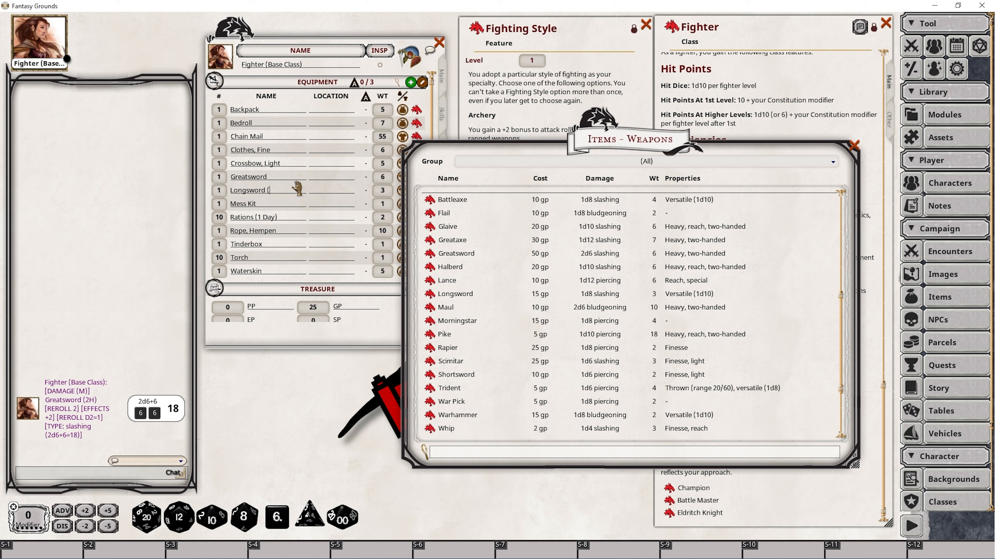
pyautogui.write('One-Handed)')
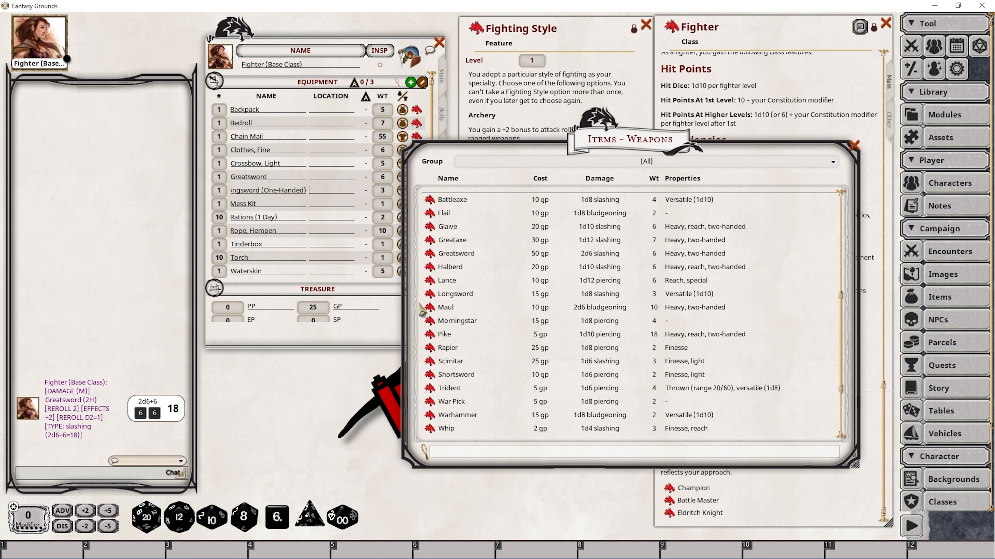
# Step: Try adding a second Longsword to the inventory as "Longsword (Two-Handed)" and check the fighter's weapon actions
pyautogui.click(323, 192)
pyautogui.moveTo(324, 196); pyautogui.dragTo(325, 196)
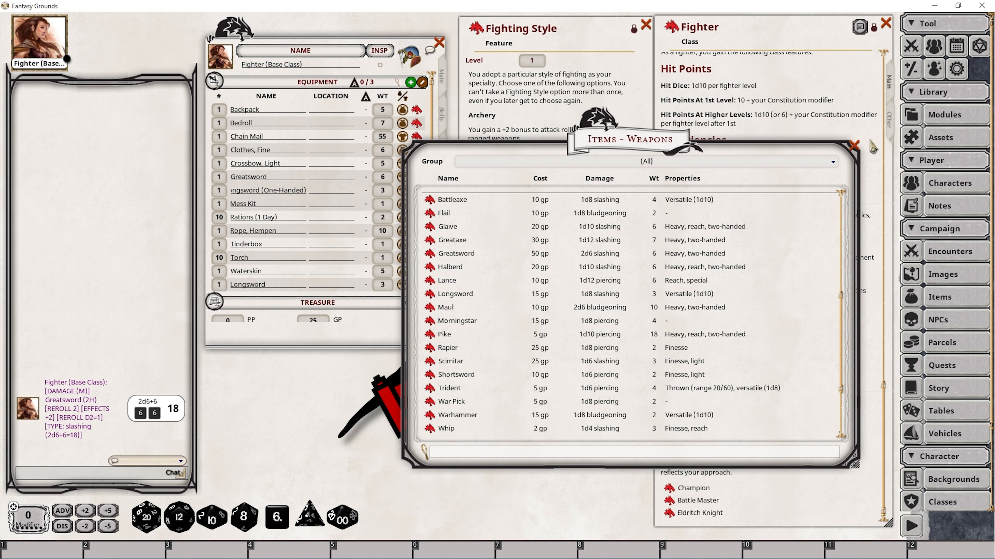
pyautogui.click(853, 145)
pyautogui.click(273, 281)
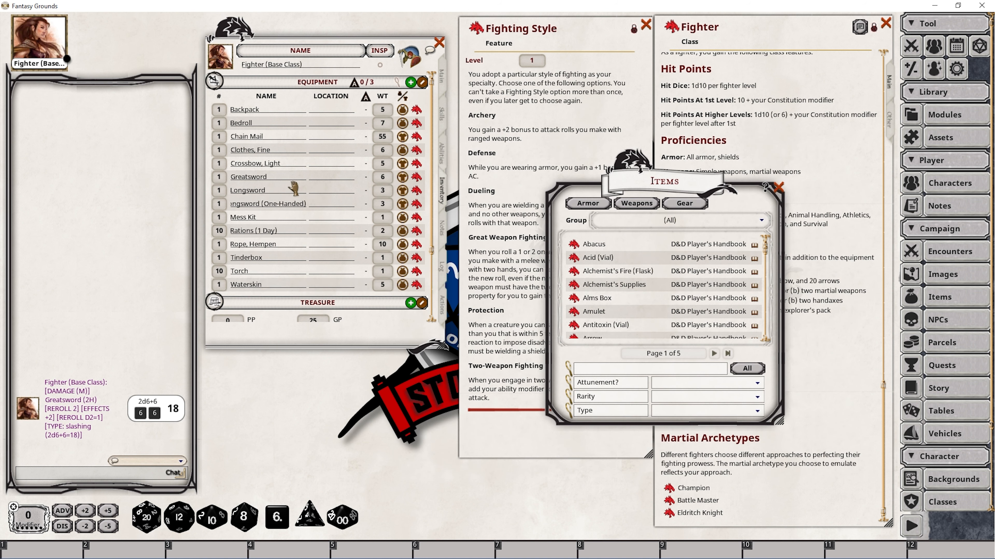
pyautogui.write('(Two-Handed)')
pyautogui.click(255, 191)
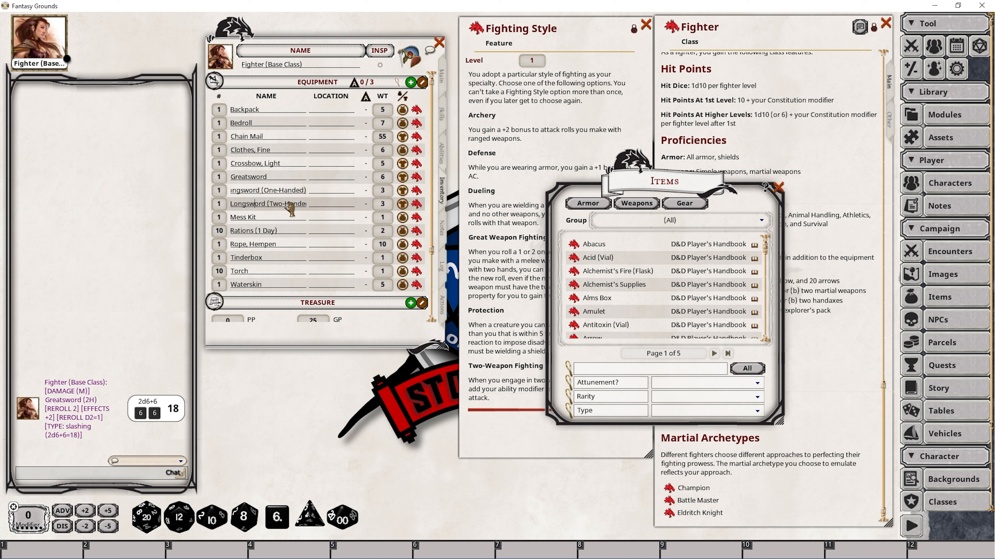
pyautogui.click(445, 310)
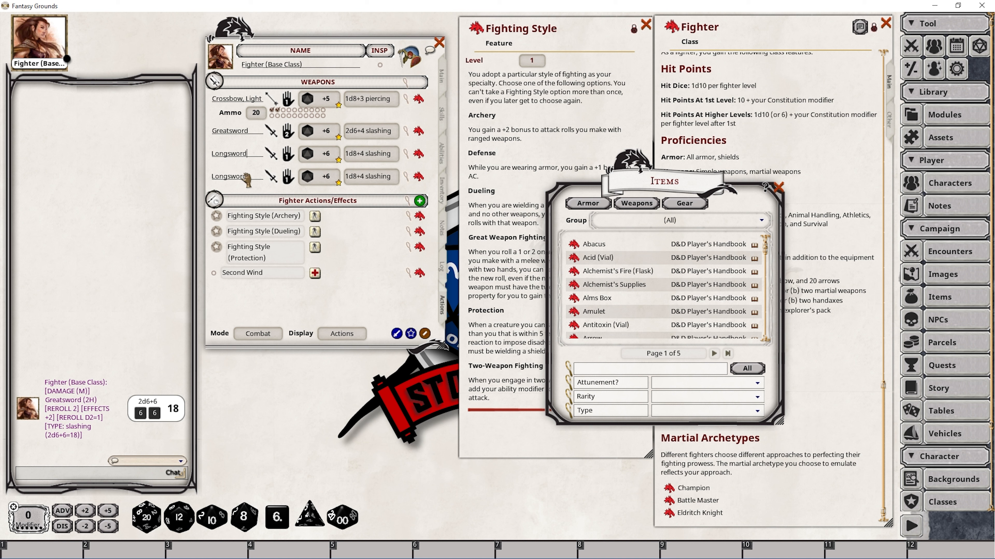
pyautogui.click(443, 192)
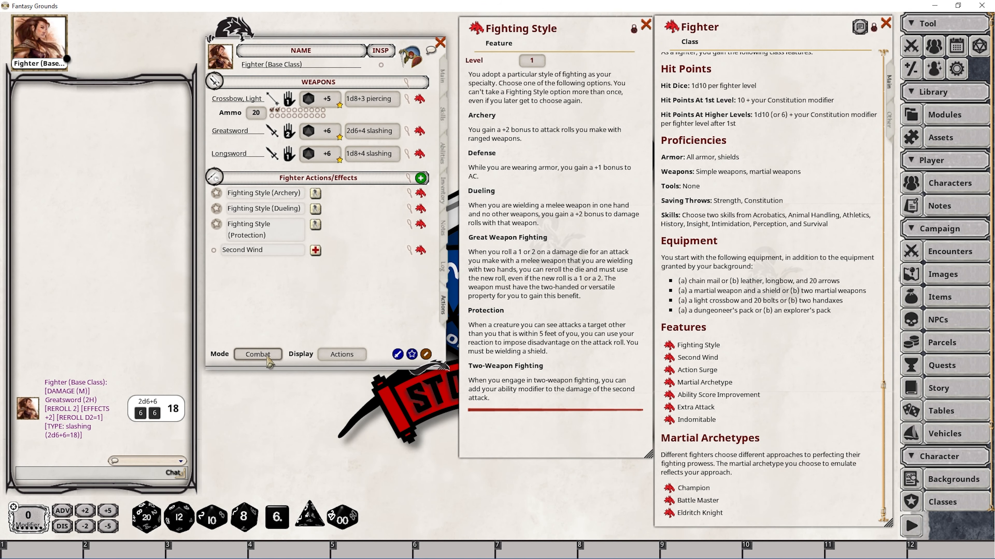
# Step: Switch the actions mode to Standard and add a weapon entry named "LongSword (Two-Handed)" wielded with two hands
pyautogui.click(258, 354)
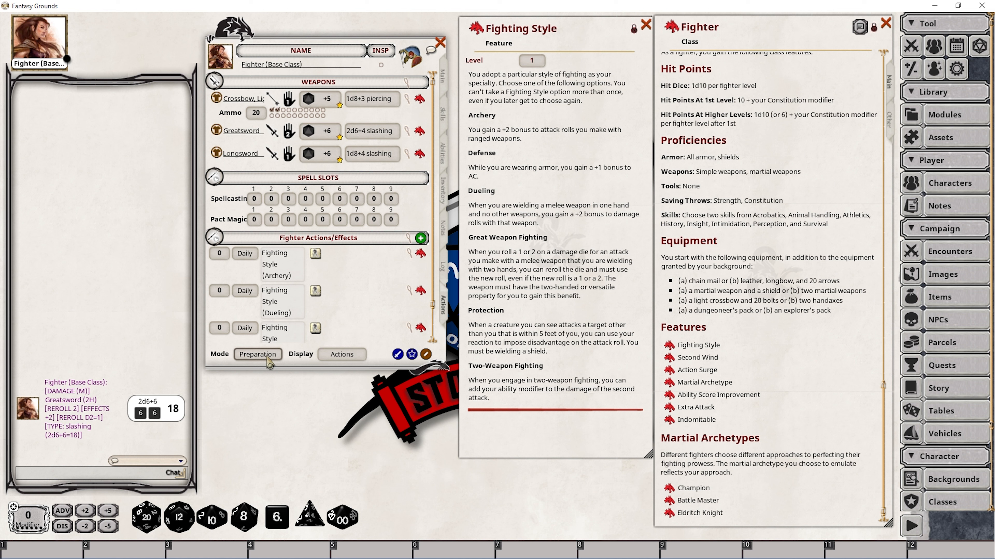
pyautogui.click(257, 354)
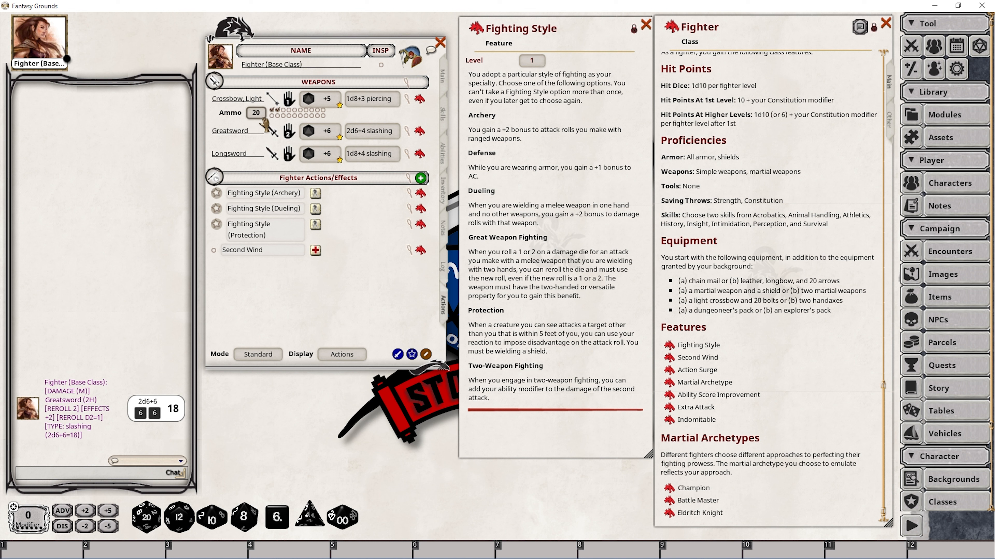
pyautogui.click(397, 355)
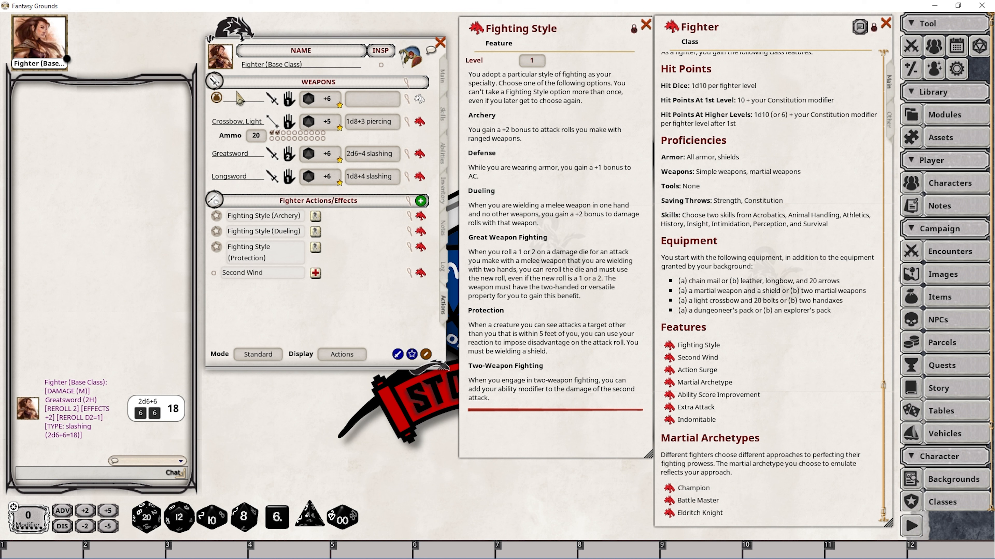
pyautogui.write('Long')
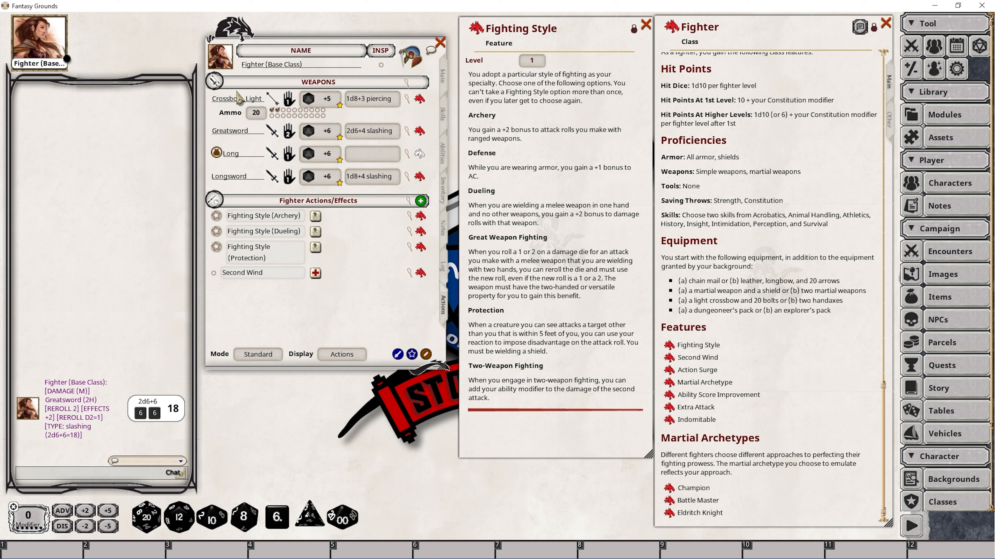
pyautogui.write('Sweo')
pyautogui.write('ord')
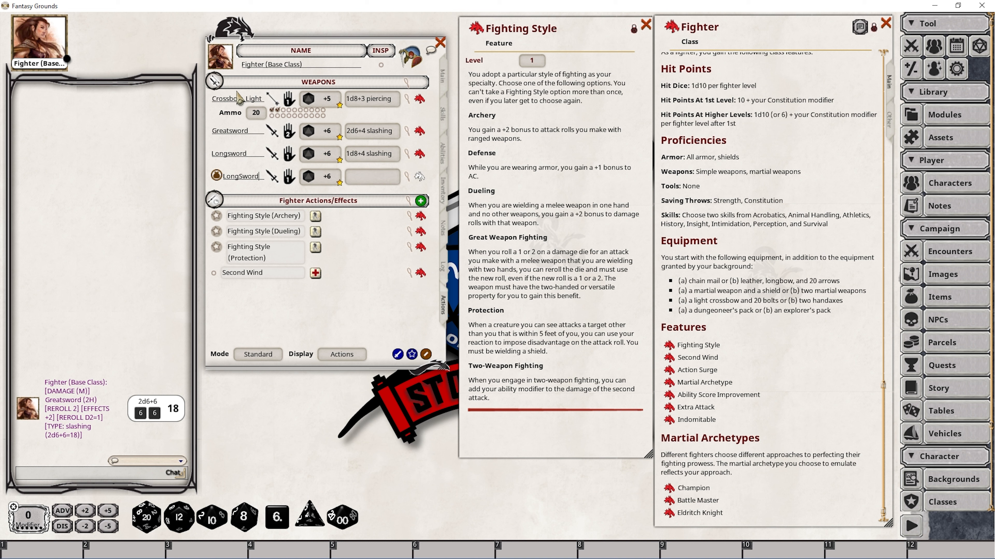
pyautogui.write(' (Two')
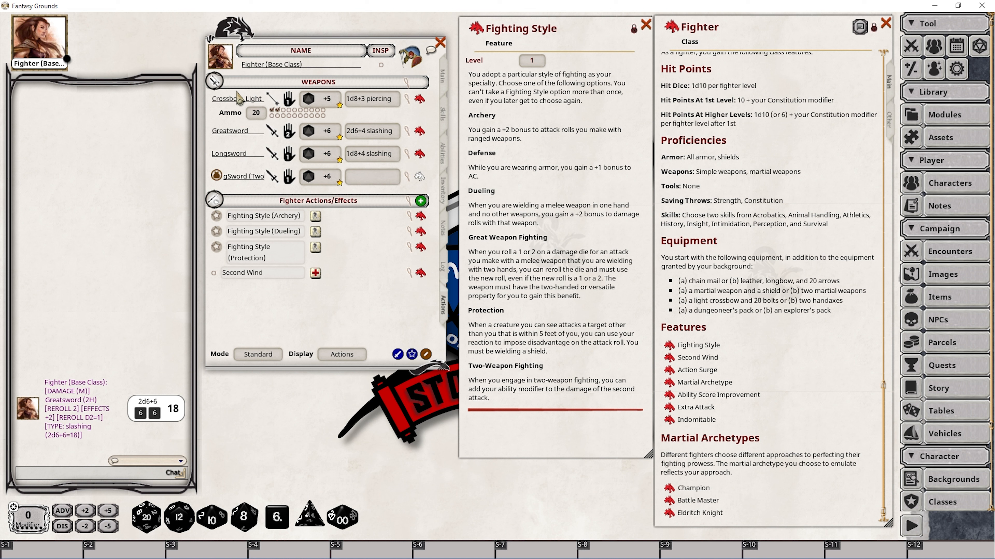
pyautogui.write('-Han')
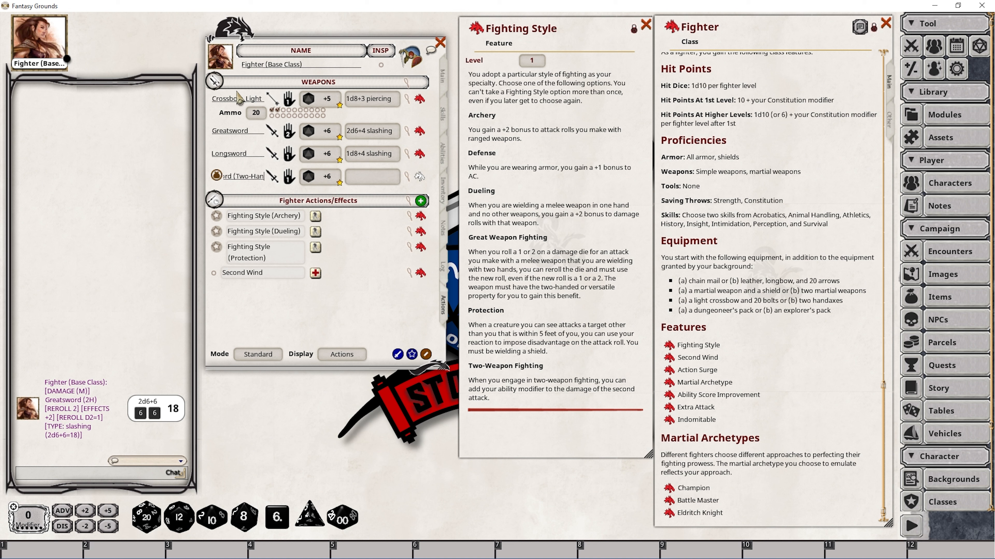
pyautogui.write('ded)')
pyautogui.press('Tab')
pyautogui.click(288, 180)
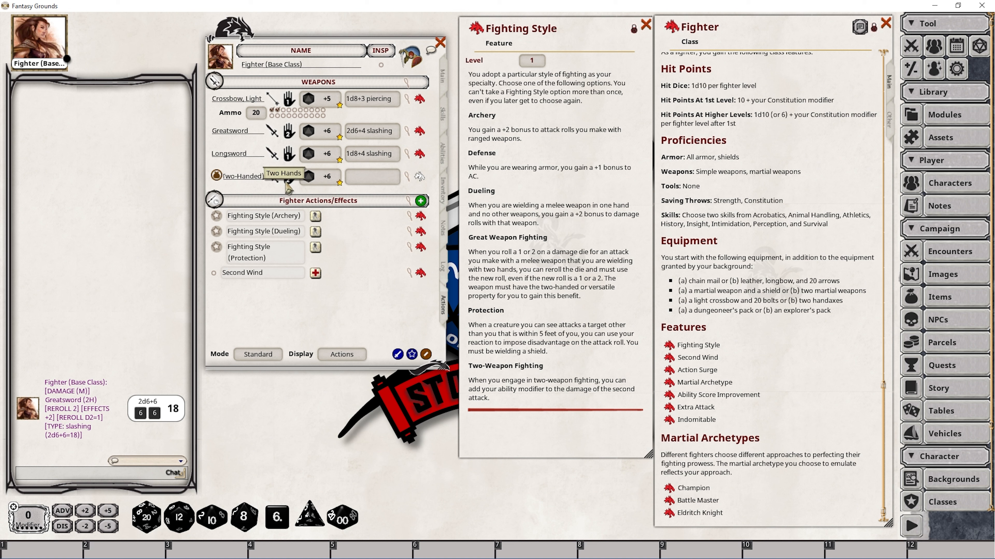
# Step: Add a damage entry with a 1d10 die to the LongSword (Two-Handed), checking the one-handed Longsword's versatile damage
pyautogui.doubleClick(389, 184)
pyautogui.moveTo(457, 214); pyautogui.dragTo(430, 304)
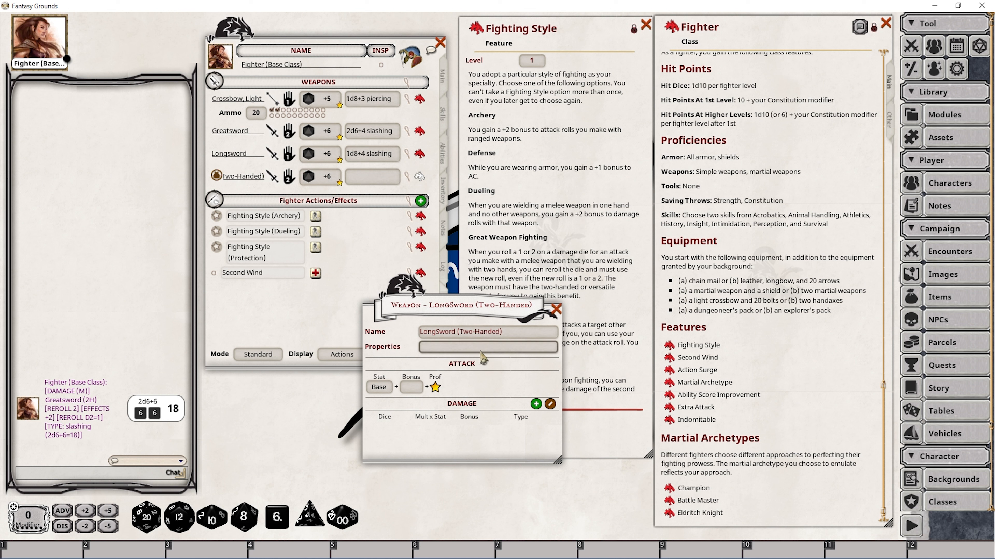
pyautogui.click(536, 404)
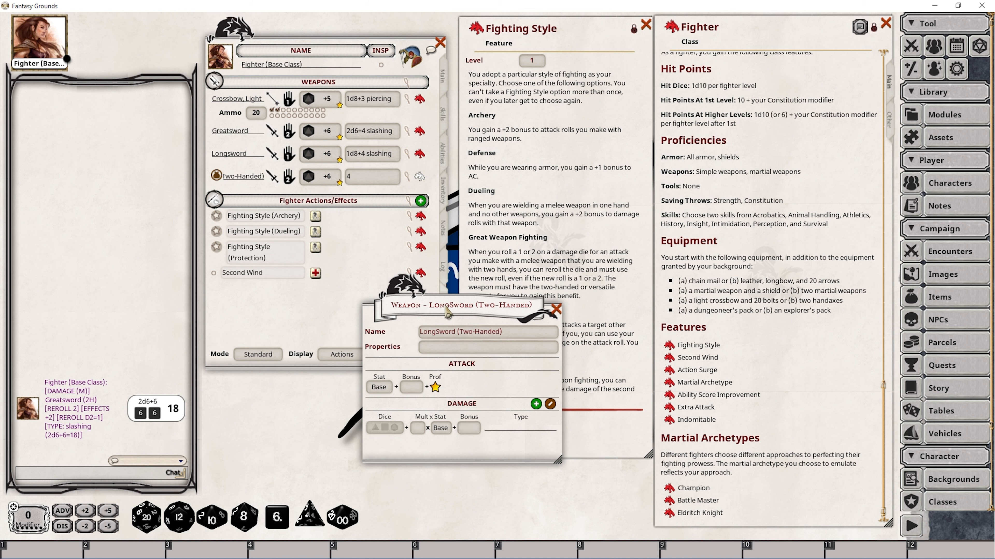
pyautogui.moveTo(445, 307); pyautogui.dragTo(592, 325)
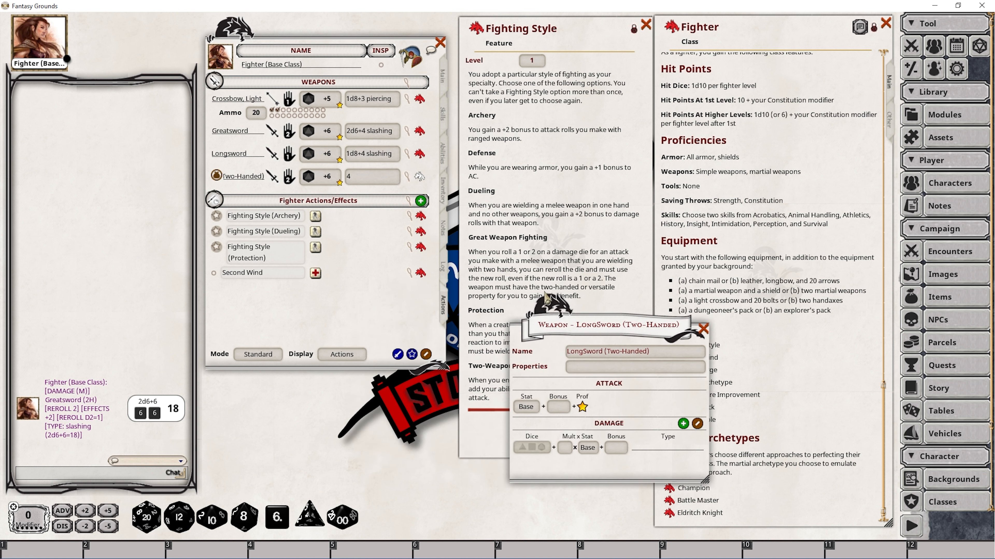
pyautogui.click(419, 153)
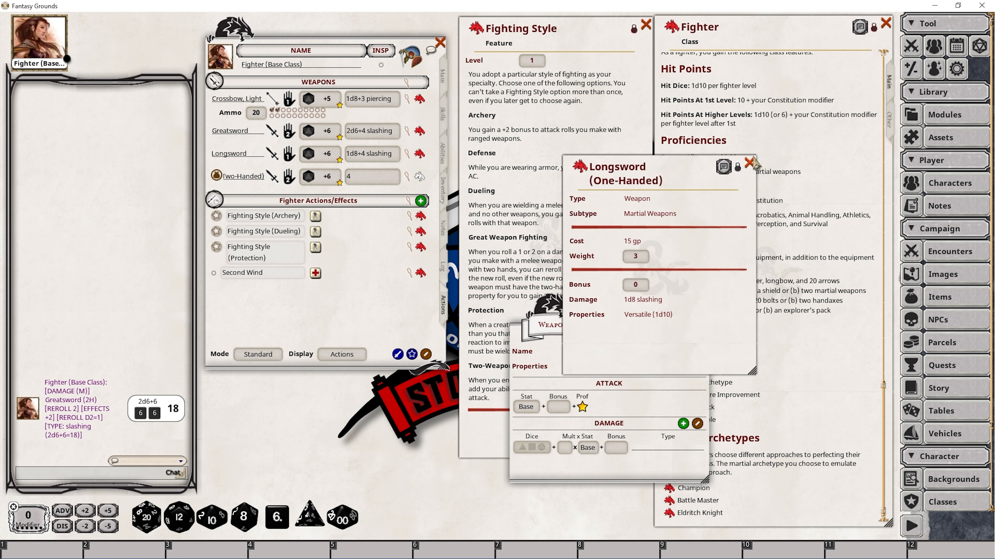
pyautogui.click(749, 163)
pyautogui.moveTo(219, 523); pyautogui.dragTo(531, 448)
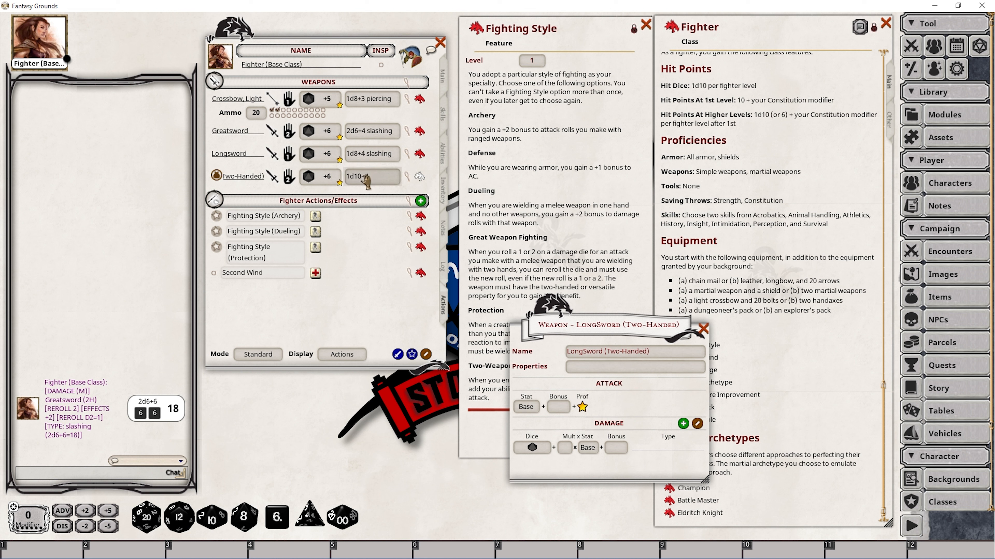
# Step: Set the LongSword (Two-Handed) damage type to "slashing"
pyautogui.write('Slashing')
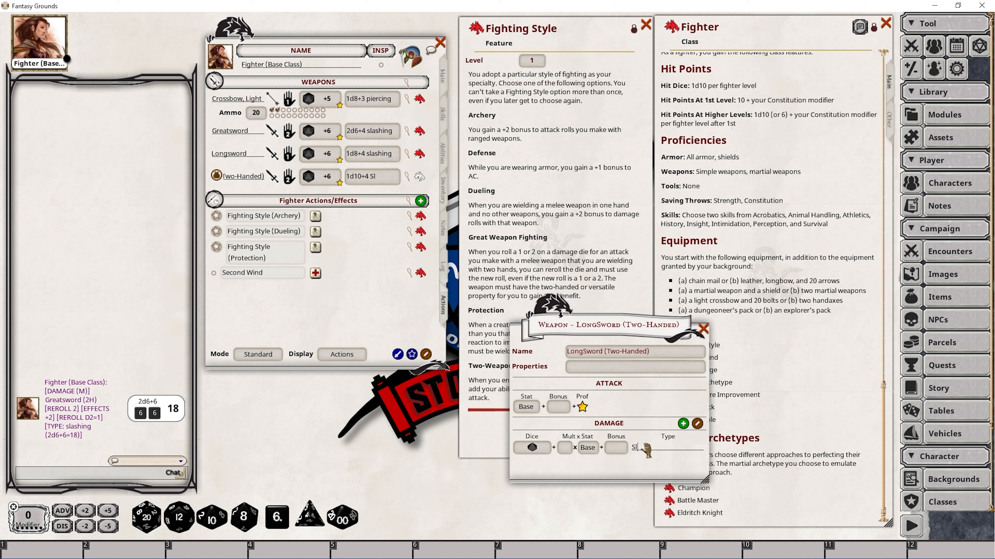
pyautogui.click(634, 447)
pyautogui.press('BackSpace')
pyautogui.write('s')
# Step: Set the two-handed longsword's properties to "reroll 2"
pyautogui.click(597, 373)
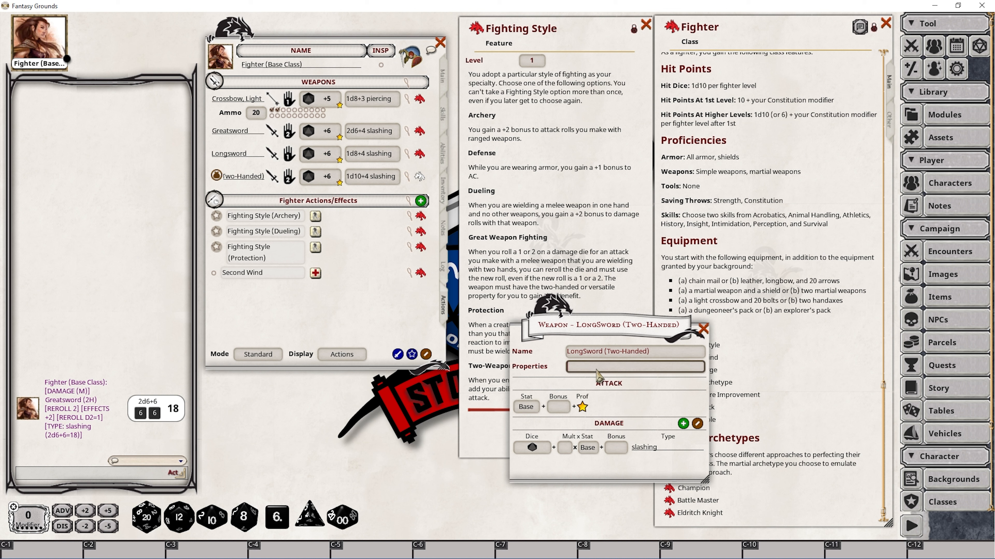
pyautogui.write(', reroll 2')
pyautogui.press('Home')
pyautogui.press('Delete')
pyautogui.press('Delete')
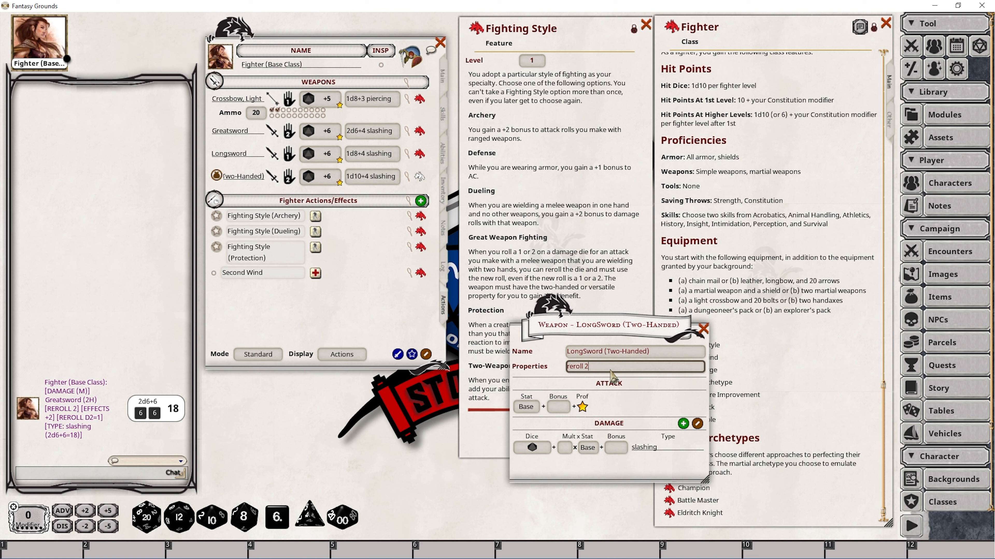
# Step: Try adding "Heavy, Two-Handed" to the two-handed longsword's properties, and remove that text again
pyautogui.write('Heavy, Two-')
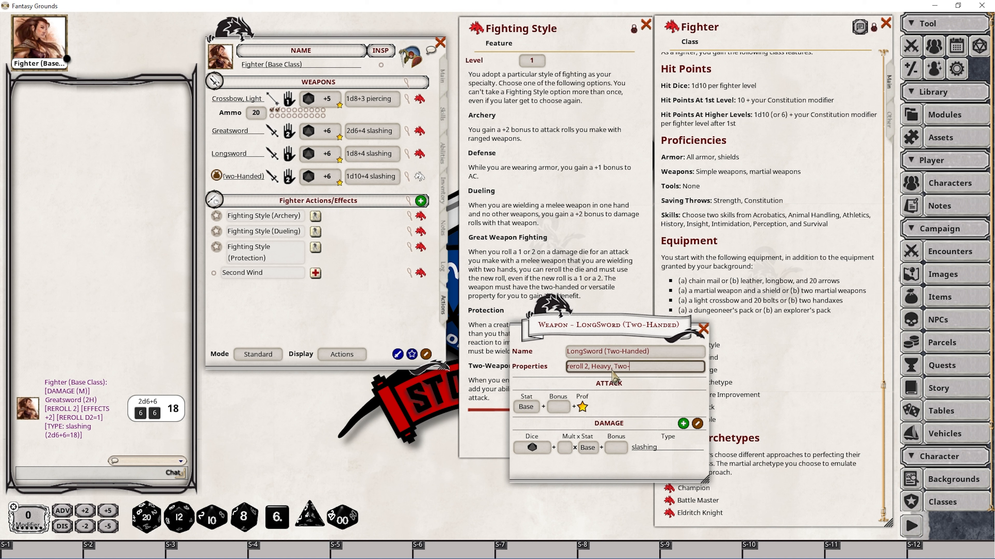
pyautogui.write('Handed')
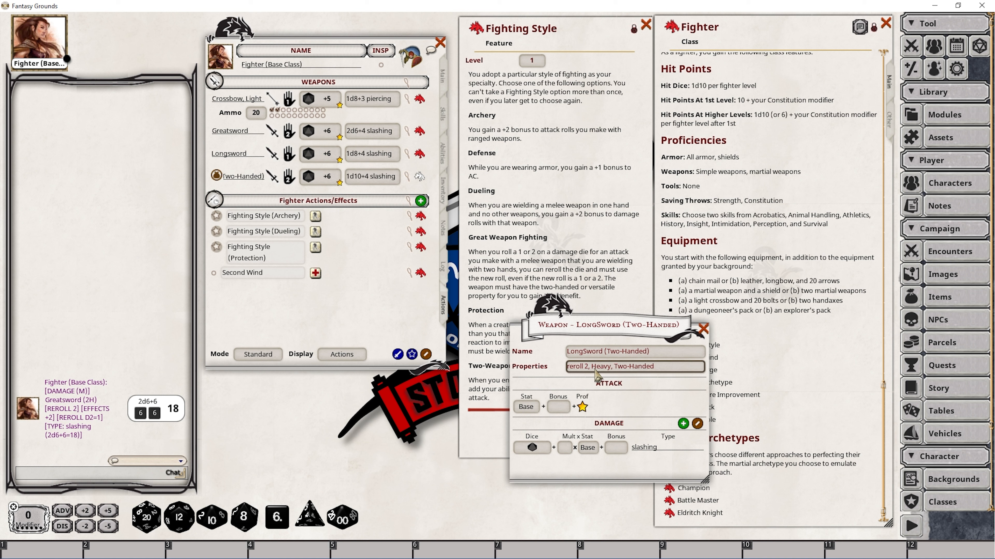
pyautogui.press('BackSpace')
pyautogui.press('BackSpace')
pyautogui.press('BackSpace')
pyautogui.press('BackSpace')
pyautogui.press('BackSpace')
pyautogui.press('BackSpace')
pyautogui.press('BackSpace')
pyautogui.press('BackSpace')
pyautogui.press('BackSpace')
pyautogui.press('BackSpace')
pyautogui.press('BackSpace')
pyautogui.press('BackSpace')
pyautogui.press('BackSpace')
pyautogui.press('BackSpace')
pyautogui.press('BackSpace')
pyautogui.press('BackSpace')
pyautogui.press('BackSpace')
pyautogui.press('BackSpace')
pyautogui.press('BackSpace')
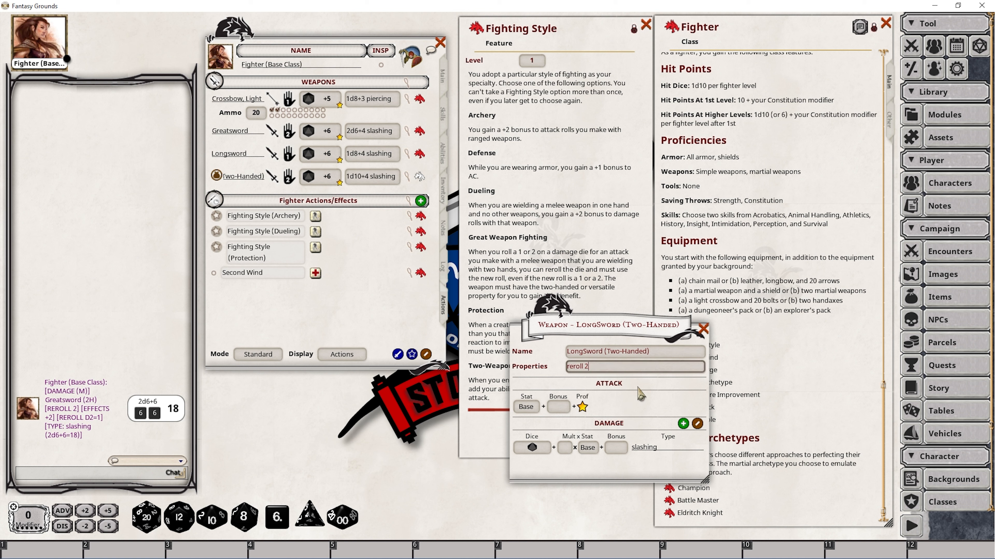
# Step: Correct the weapon name to "Longsword (Two-Handed)" with a lowercase s and close its details
pyautogui.click(587, 351)
pyautogui.press('BackSpace')
pyautogui.write('s')
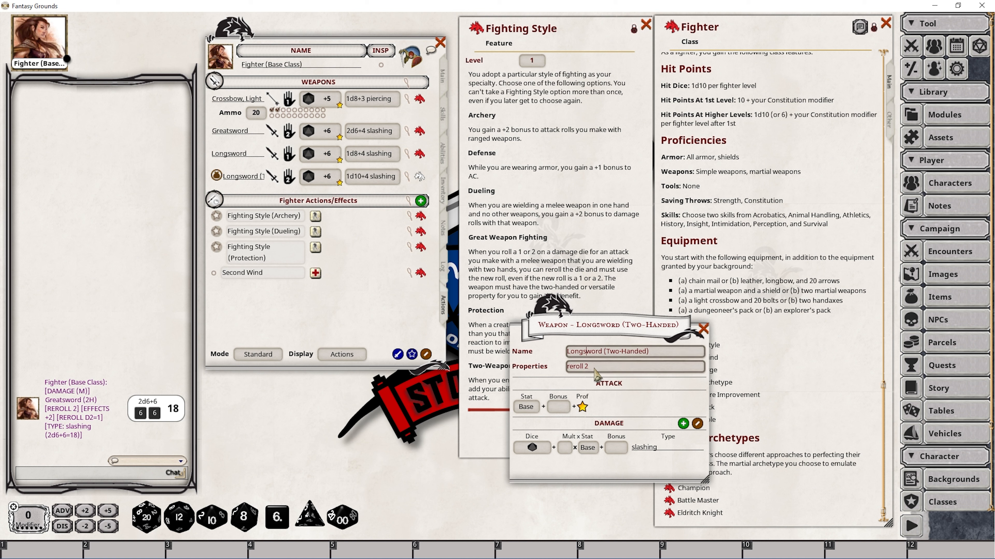
pyautogui.click(703, 328)
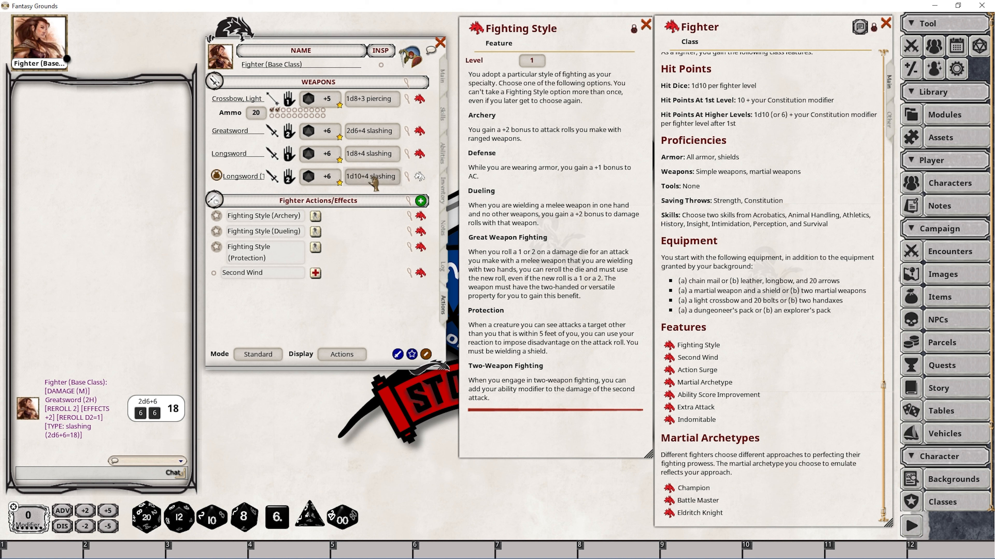
# Step: Roll damage repeatedly with the Longsword (Two-Handed) to test the reroll property
pyautogui.doubleClick(363, 181)
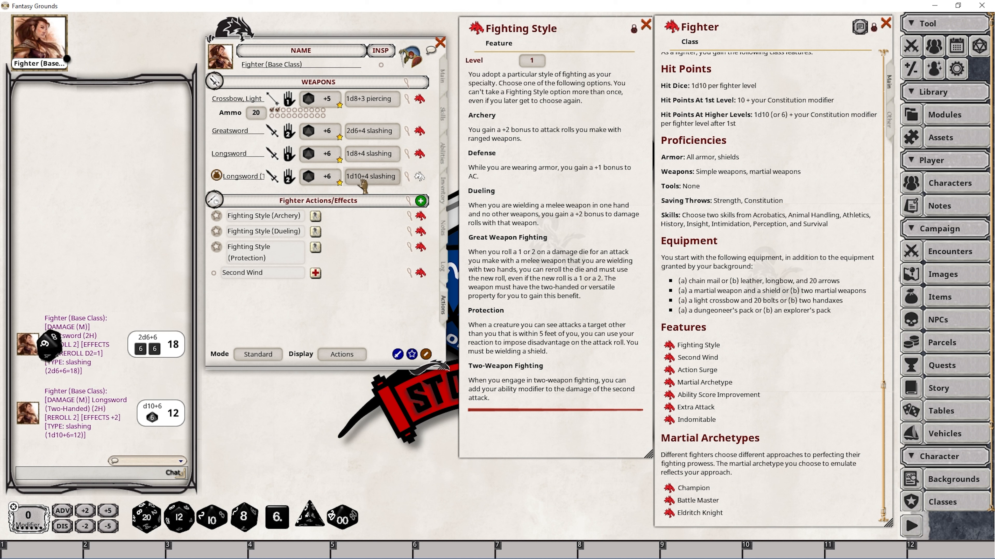
pyautogui.doubleClick(362, 181)
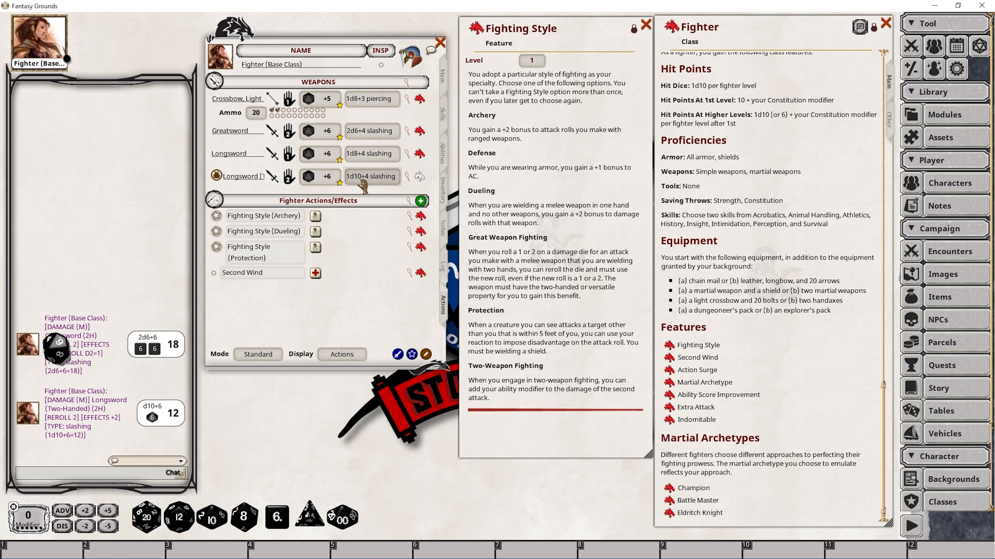
pyautogui.doubleClick(363, 181)
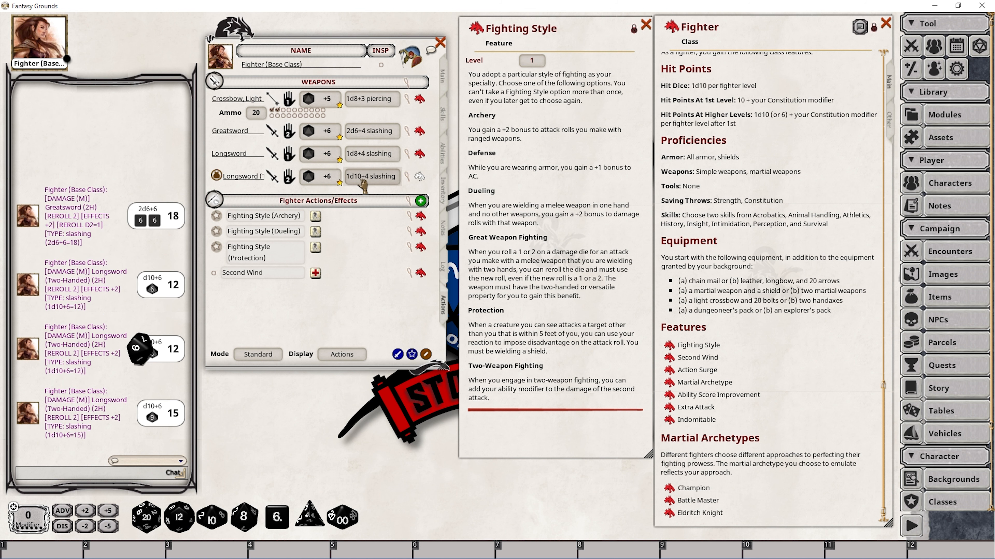
pyautogui.doubleClick(362, 181)
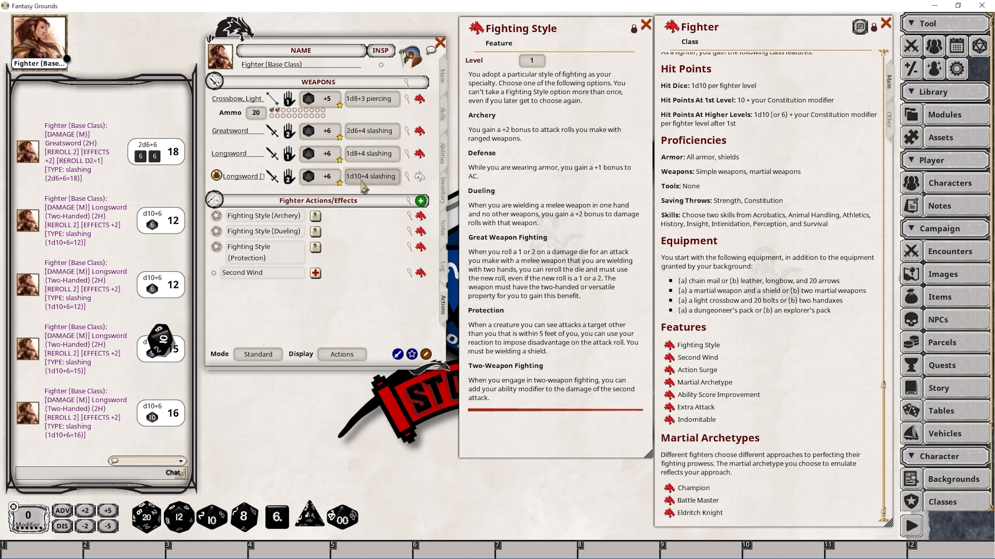
pyautogui.doubleClick(362, 181)
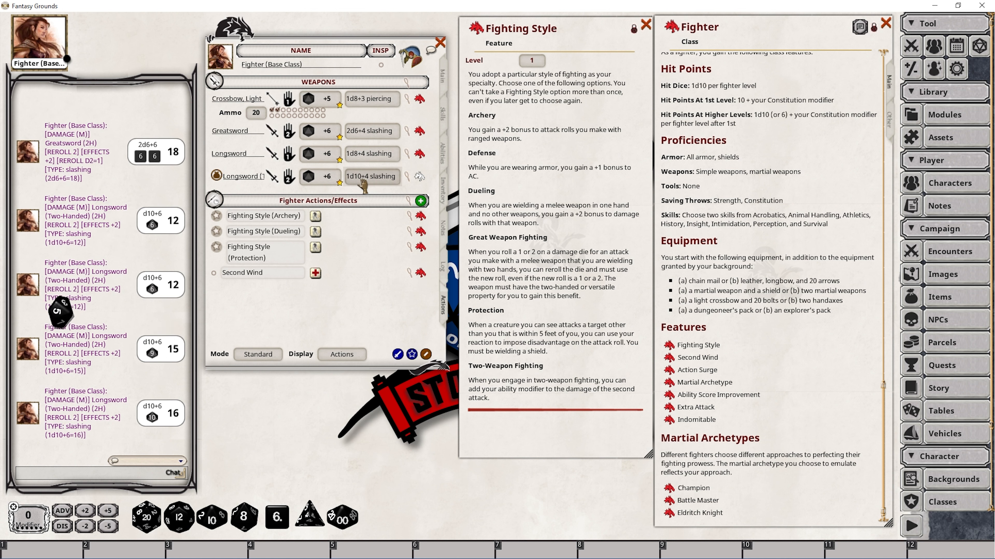
pyautogui.doubleClick(363, 181)
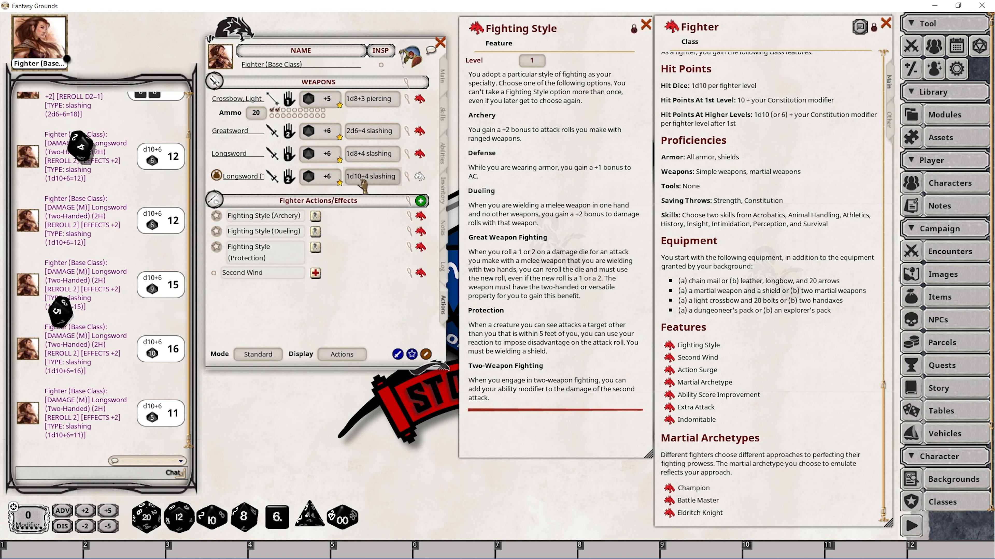
pyautogui.doubleClick(363, 181)
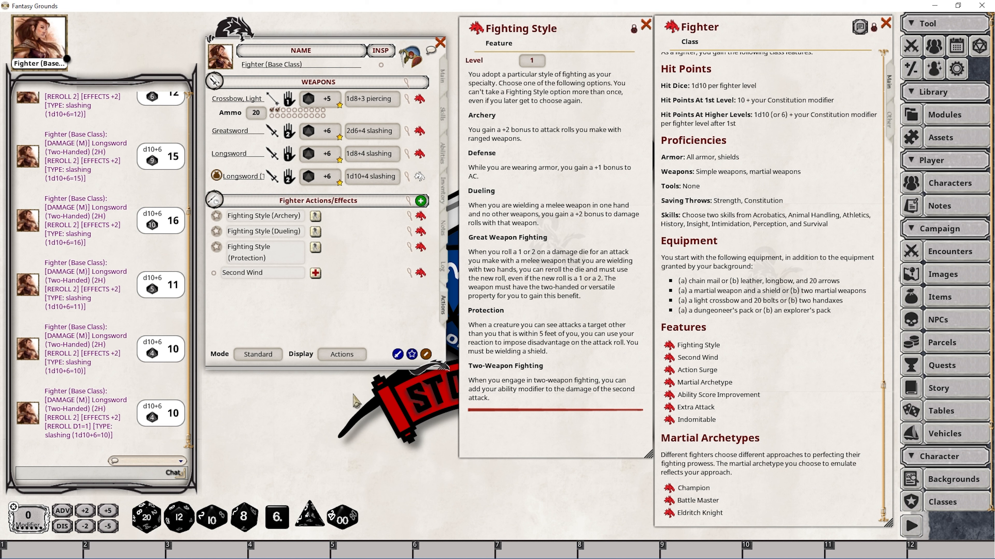
# Step: Delete the Longsword (Two-Handed) entry from the fighter's weapons and leave editing
pyautogui.click(426, 355)
pyautogui.click(420, 176)
pyautogui.click(419, 176)
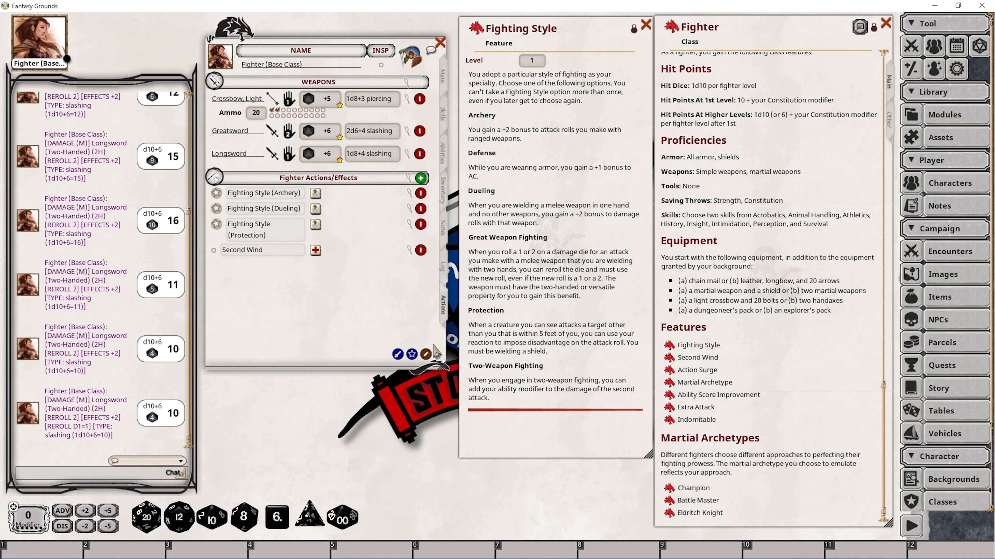
pyautogui.click(426, 354)
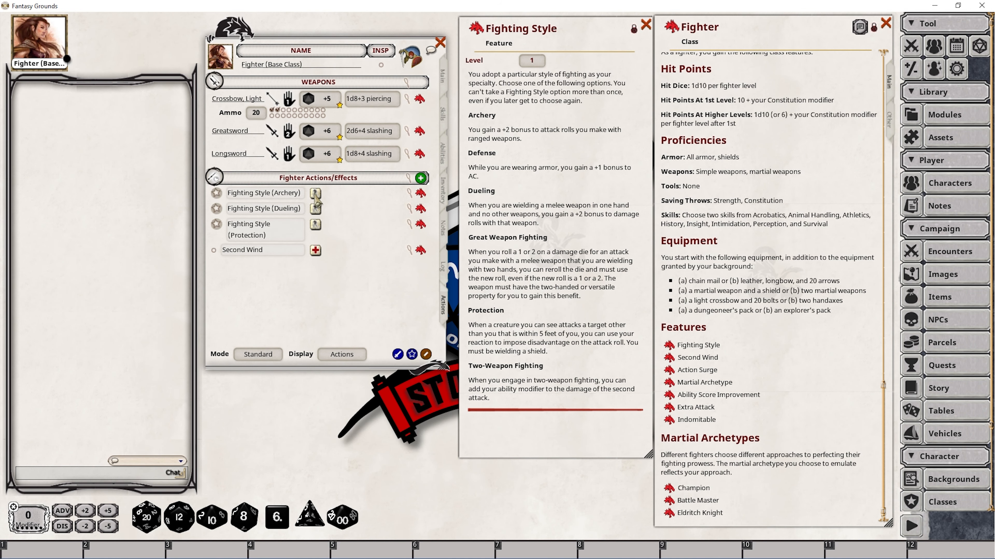
# Step: Apply the Fighting Style (Protection) effect to the Archmage in the Combat Tracker and close the tracker
pyautogui.click(911, 50)
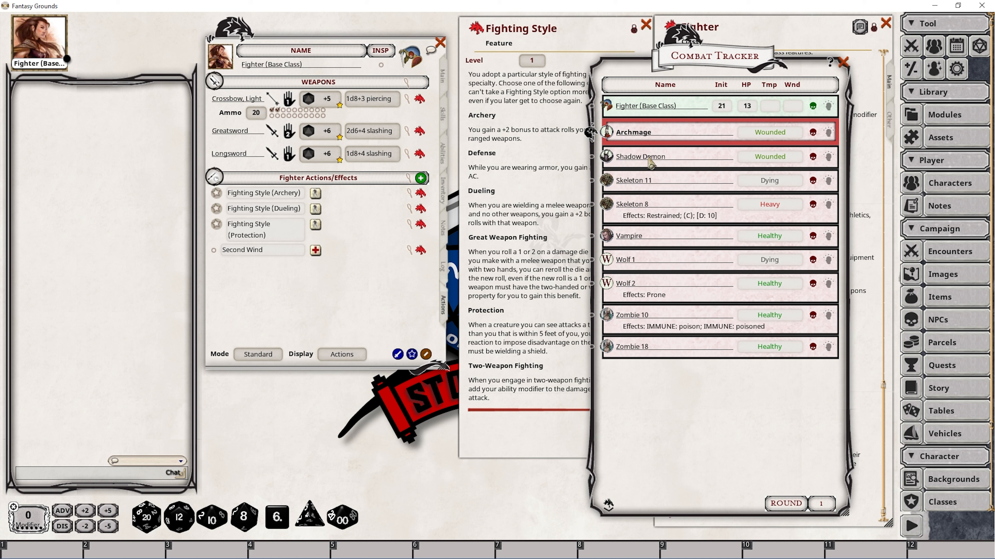
pyautogui.moveTo(315, 224); pyautogui.dragTo(690, 134)
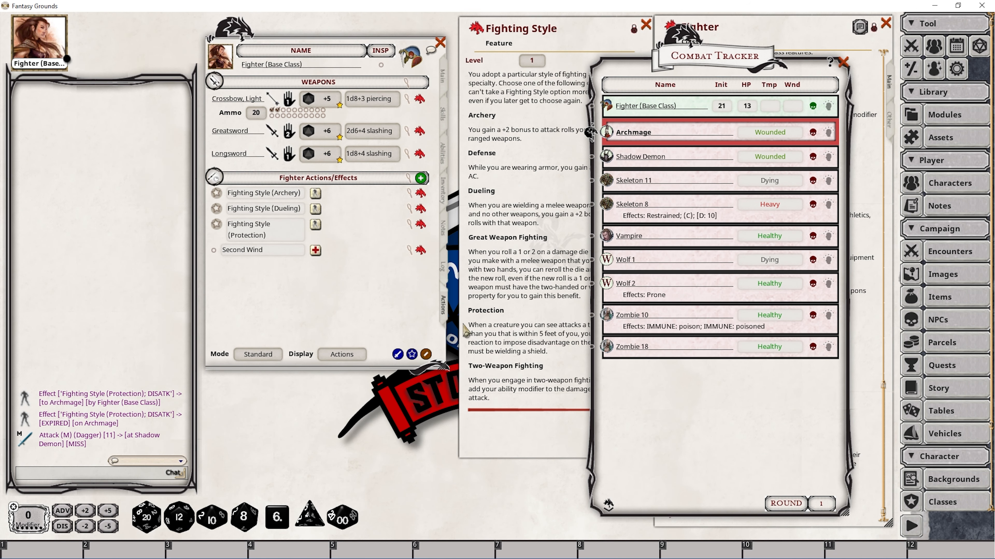
pyautogui.click(843, 63)
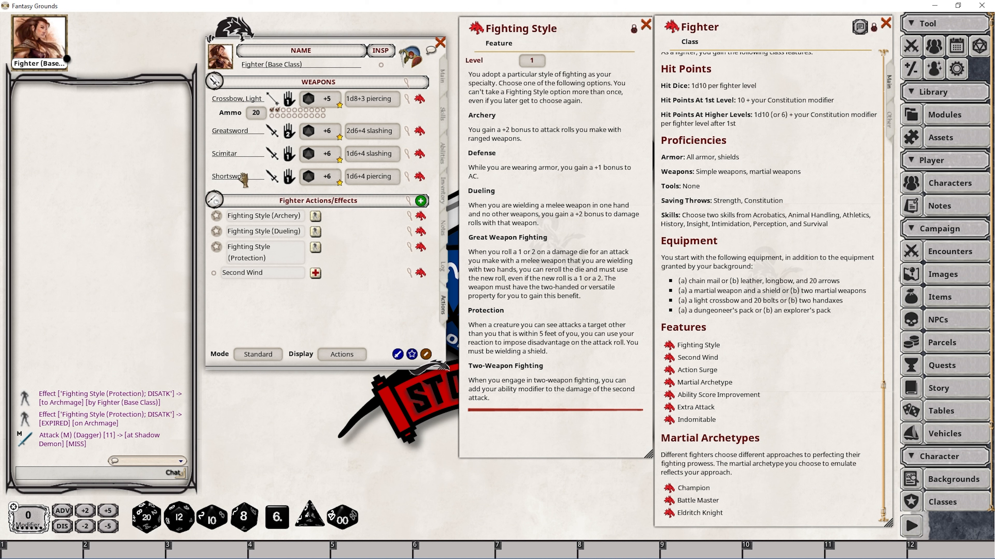
# Step: Switch the Shortsword to off-hand use to compare its damage, and return it to one-handed use
pyautogui.click(290, 182)
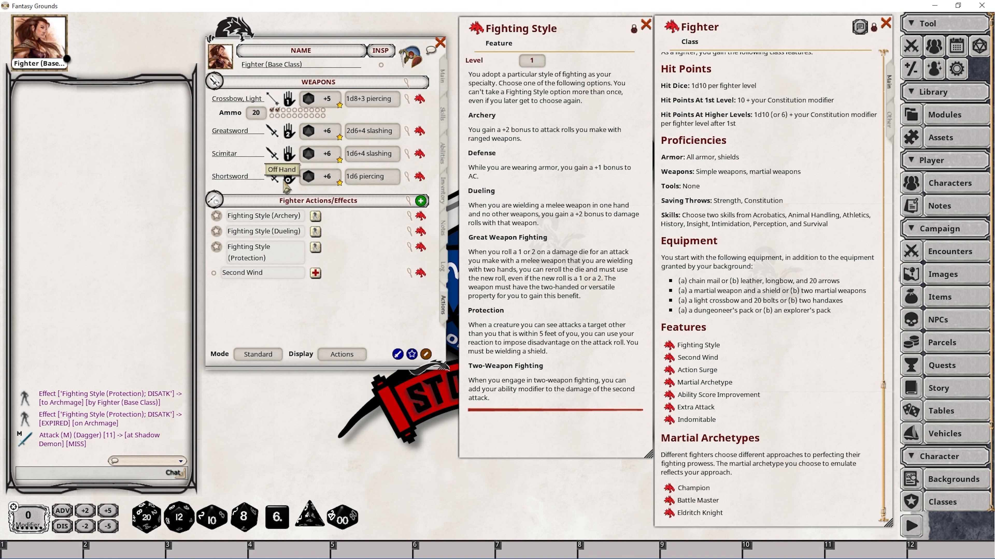
pyautogui.click(284, 175)
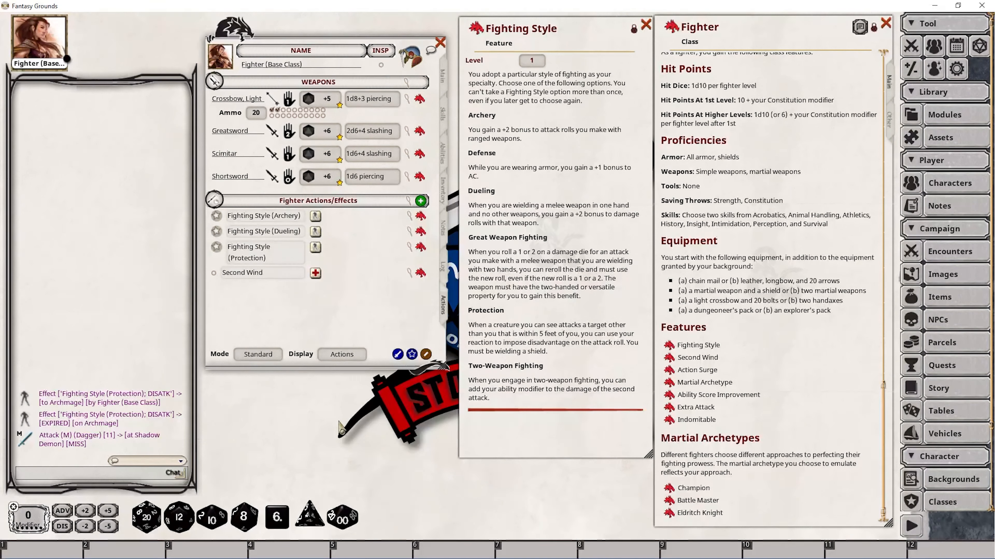
pyautogui.click(290, 180)
pyautogui.click(290, 181)
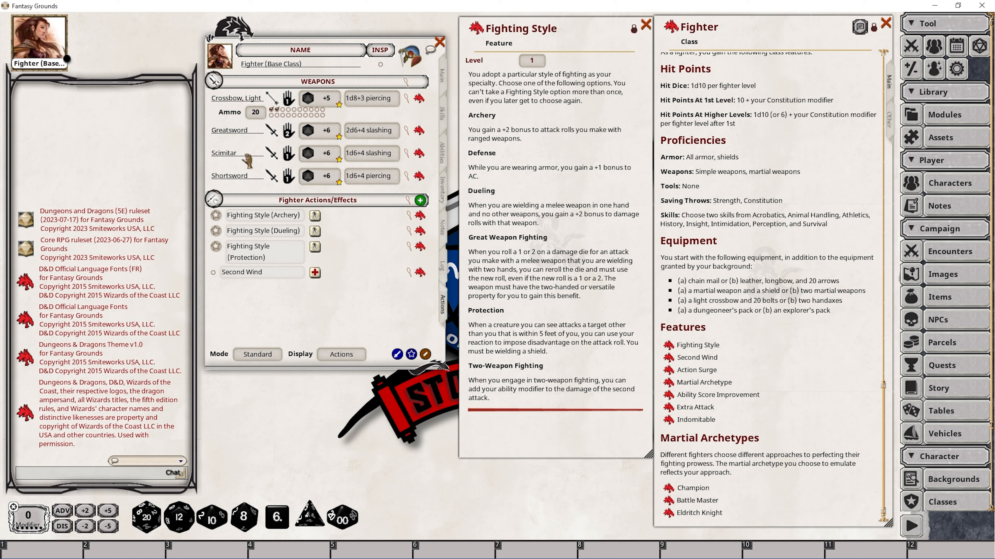
# Step: Check the Scimitar's item details for its weapon properties and close them
pyautogui.click(419, 153)
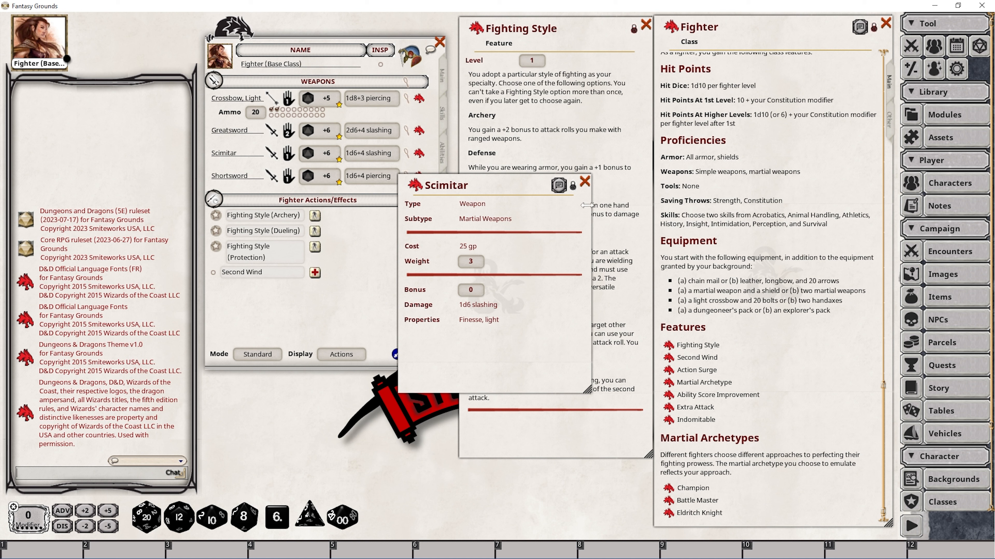
pyautogui.click(584, 182)
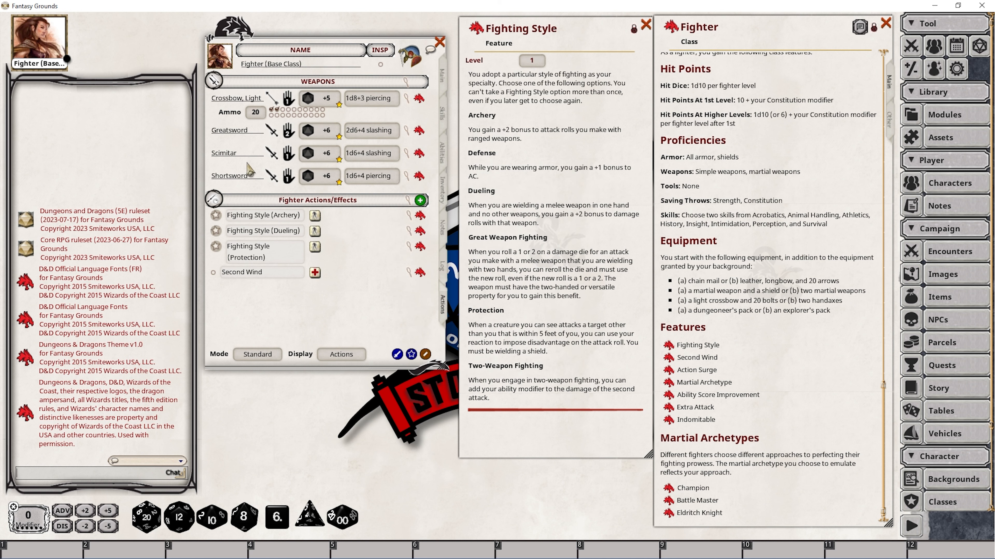
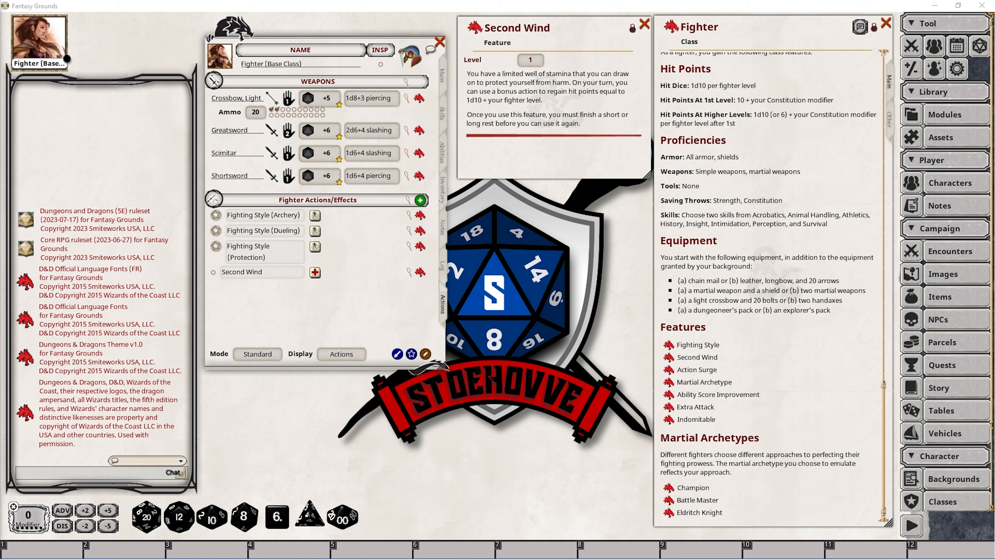
# Step: Check Second Wind's uses and rest period in Preparation mode, and set the actions mode to Combat
pyautogui.click(257, 354)
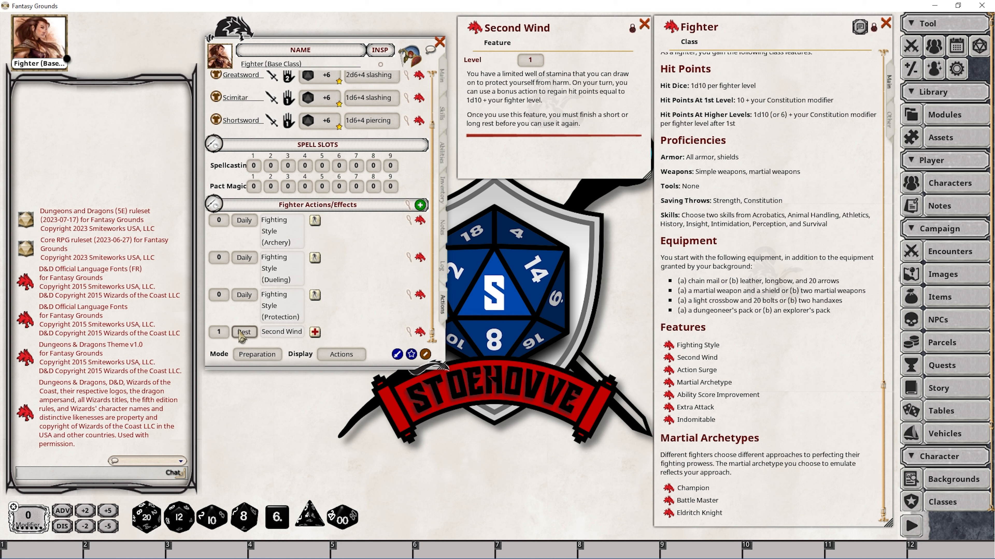
pyautogui.click(251, 354)
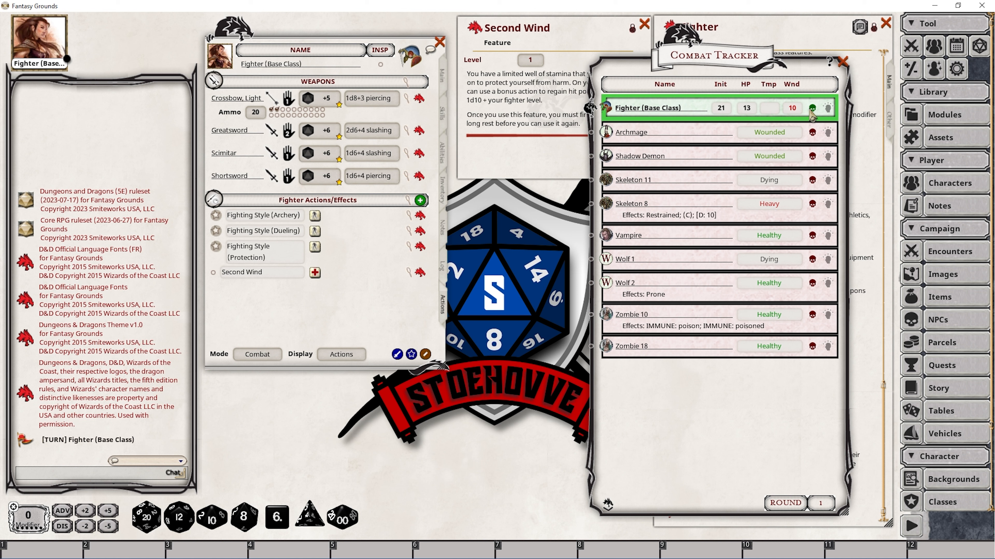
# Step: Set the Fighter's wounds to 10 in the Combat Tracker and roll the Second Wind heal
pyautogui.write('0')
pyautogui.click(556, 30)
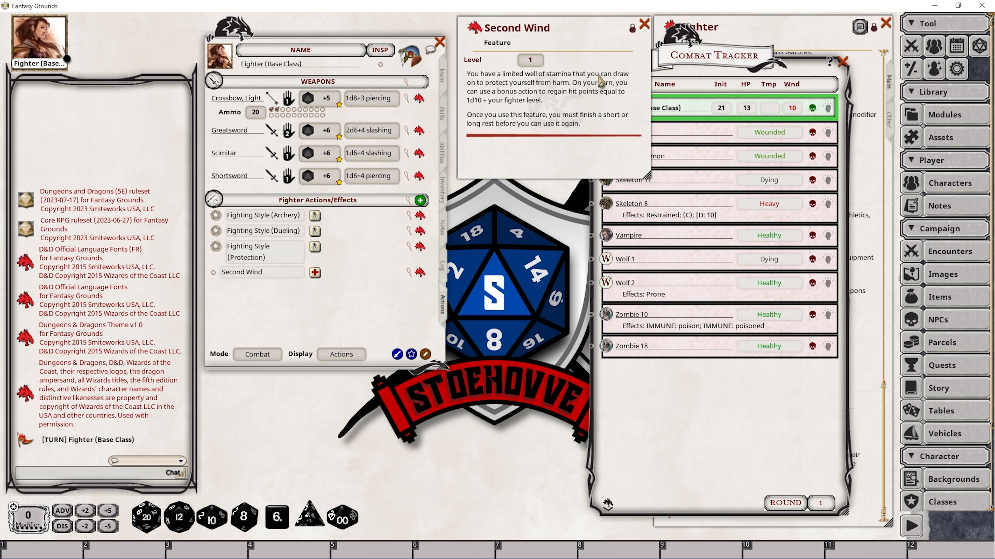
pyautogui.click(711, 59)
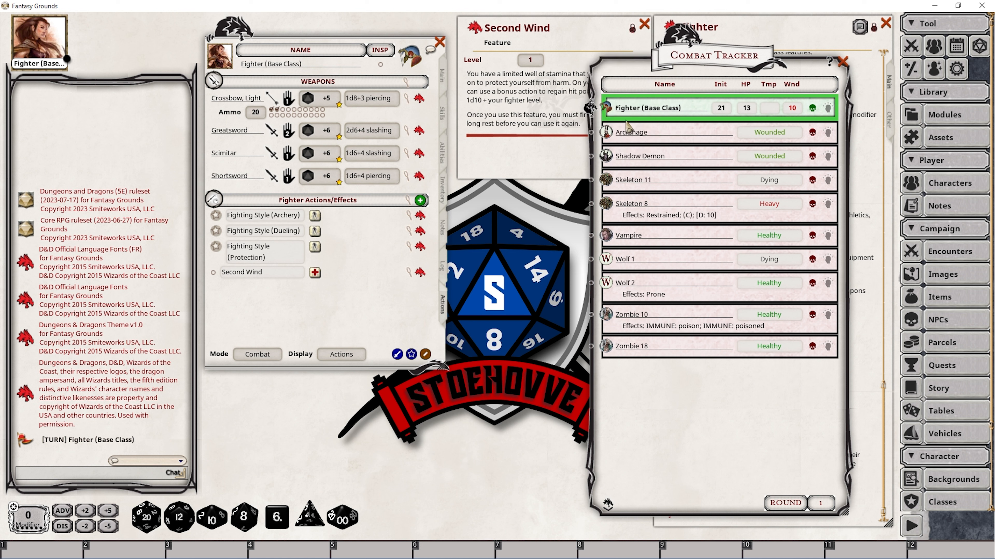
pyautogui.click(315, 272)
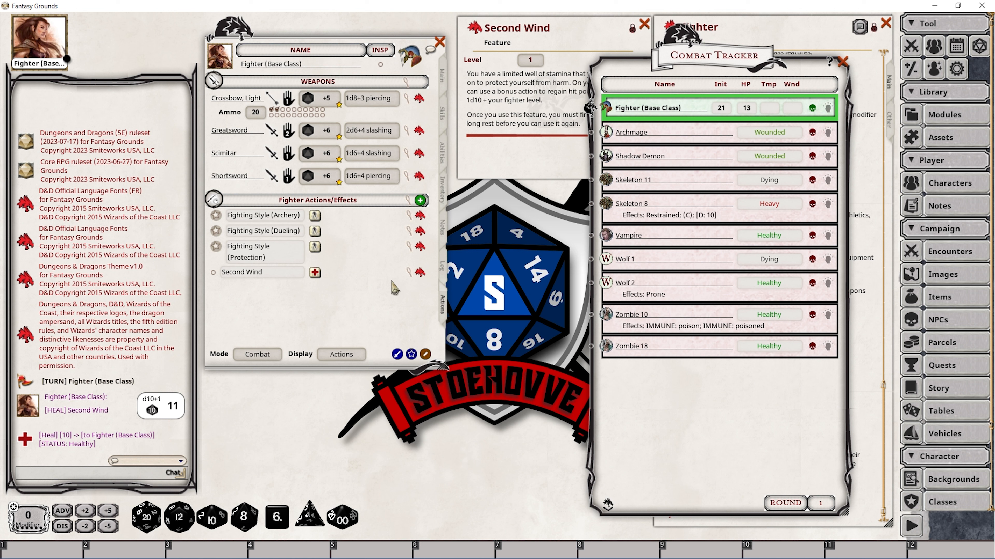
# Step: Examine the targeting, dice and stat settings of the Second Wind heal action and close them
pyautogui.click(409, 271)
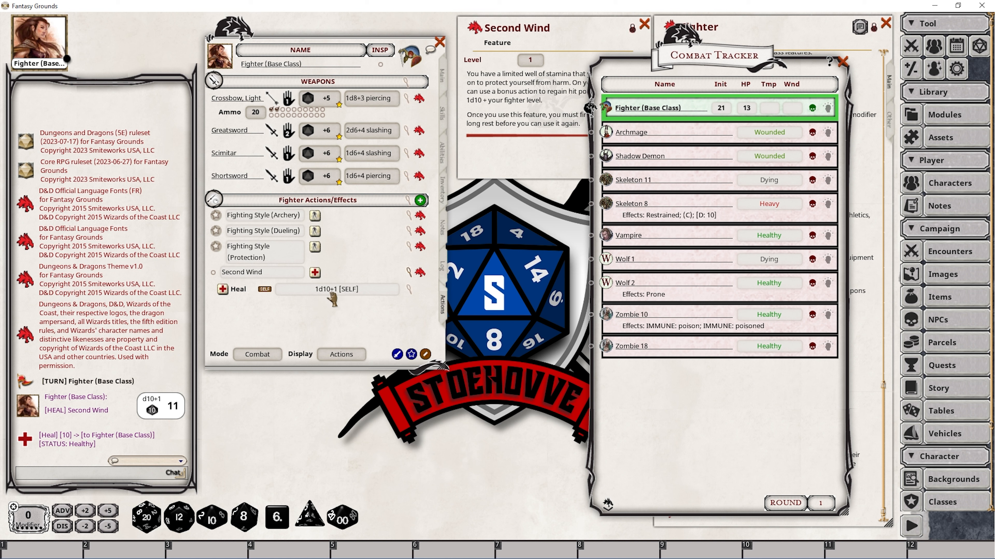
pyautogui.click(409, 292)
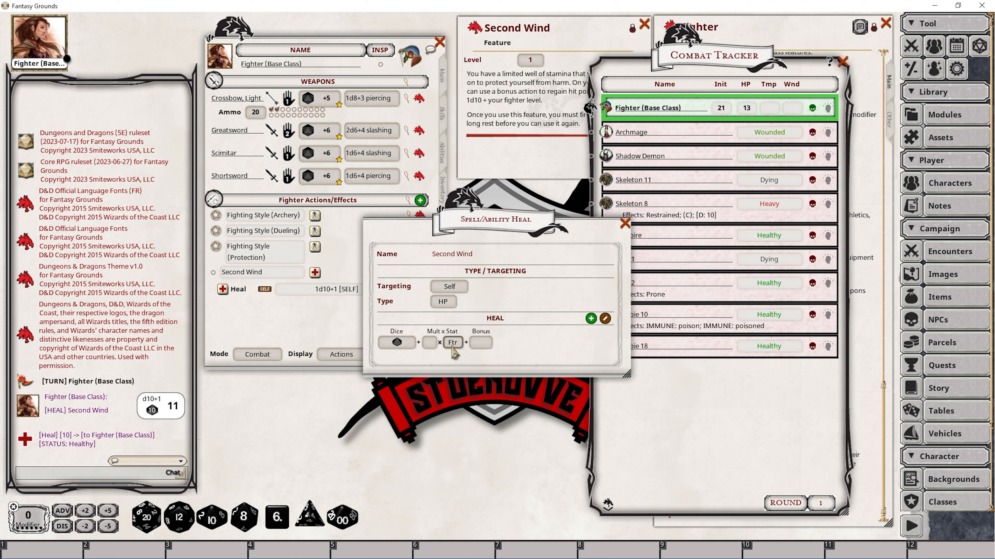
pyautogui.click(625, 223)
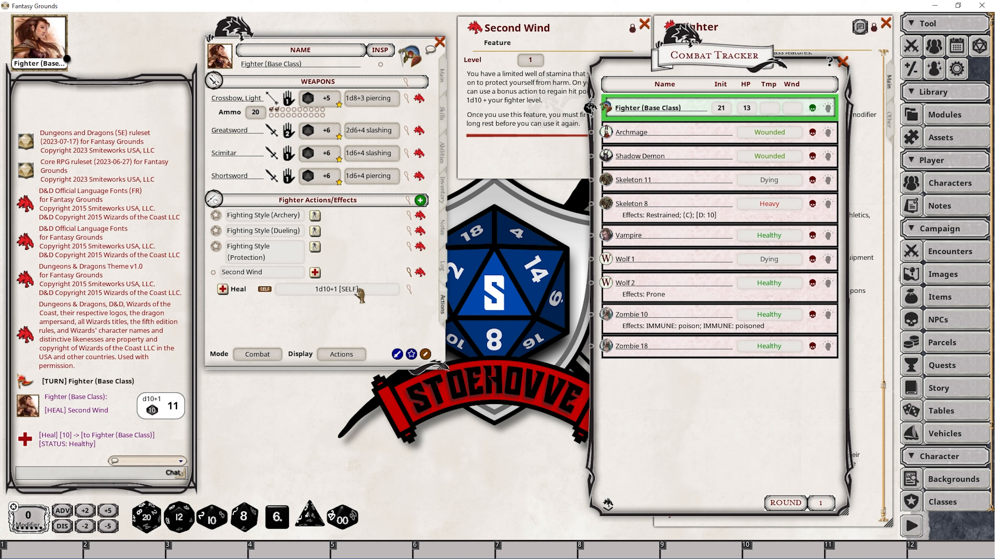